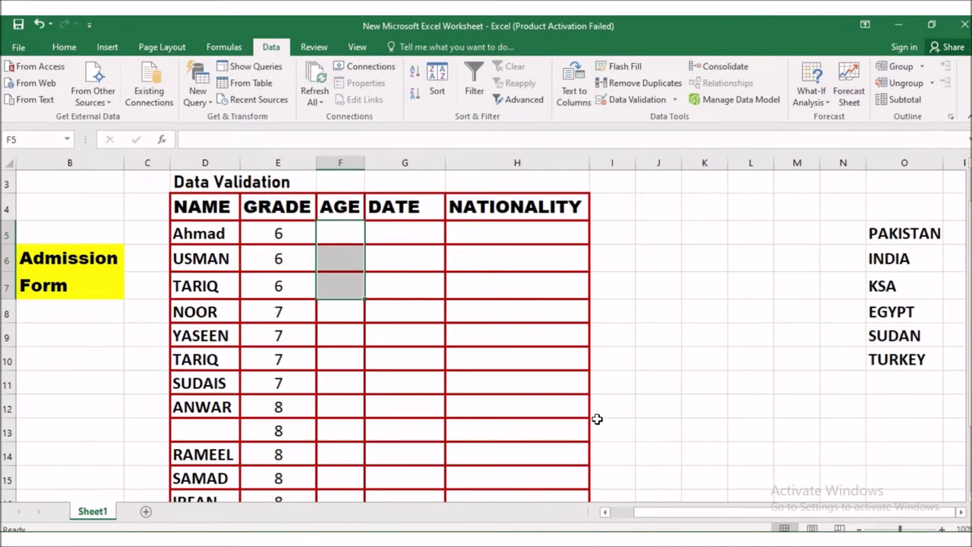
Step: Restrict the grade 6 ages in F5:F7 with Data Validation to whole numbers between 9 and 11
{"action": "left_click", "coordinate": [631, 364]}
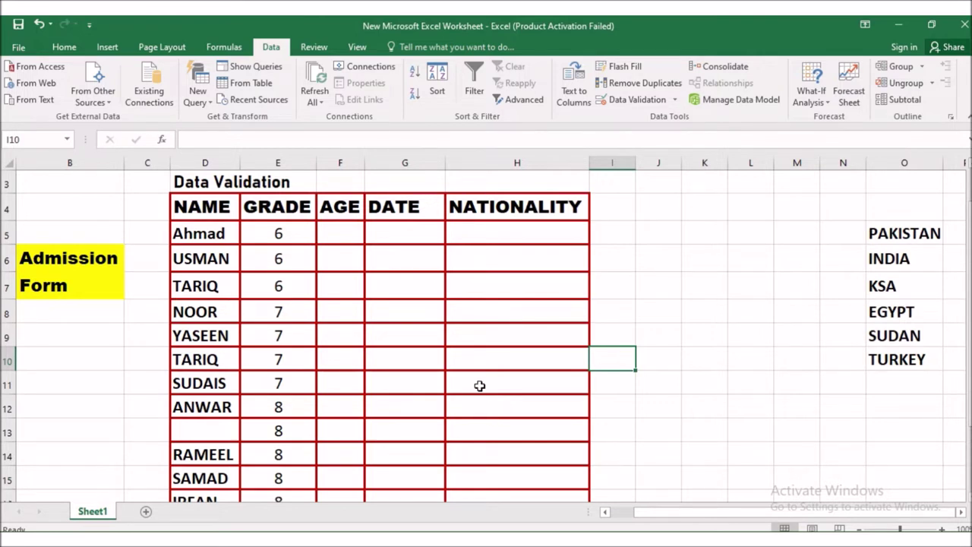
{"action": "left_click_drag", "start_coordinate": [344, 228], "coordinate": [348, 278]}
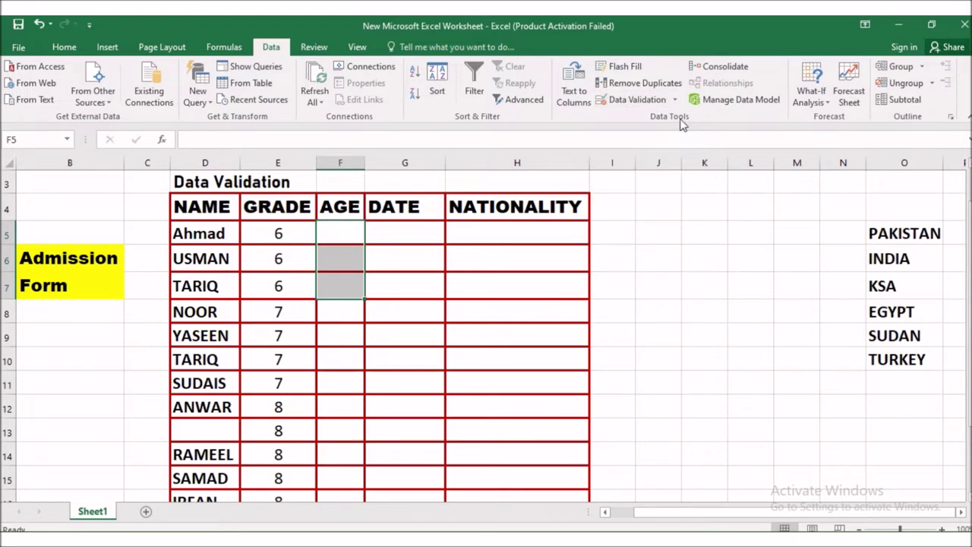
{"action": "left_click", "coordinate": [631, 102]}
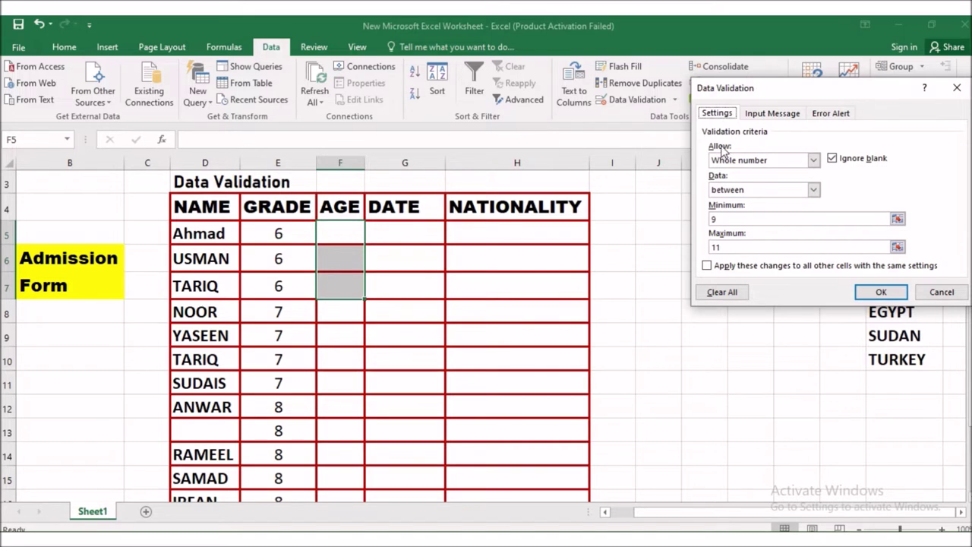
{"action": "left_click", "coordinate": [814, 161]}
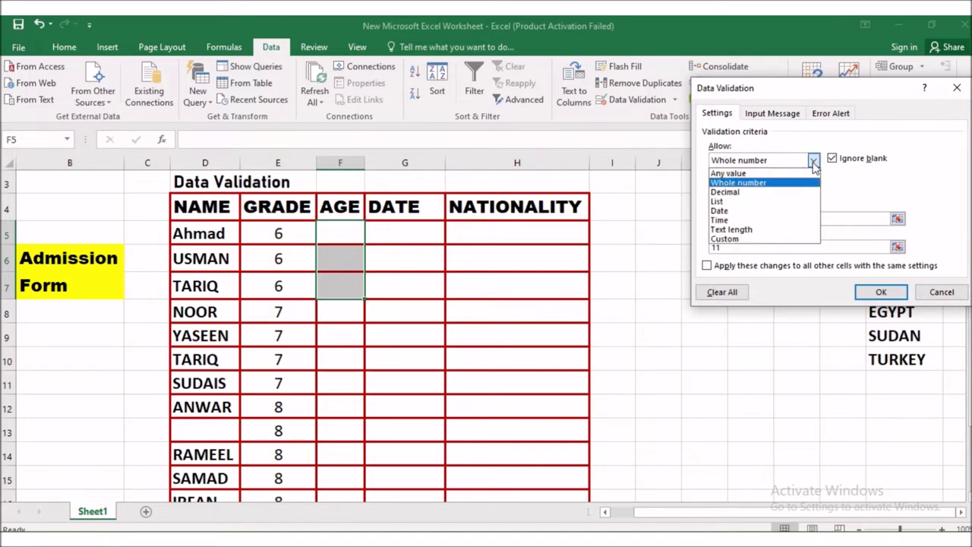
{"action": "left_click", "coordinate": [760, 183]}
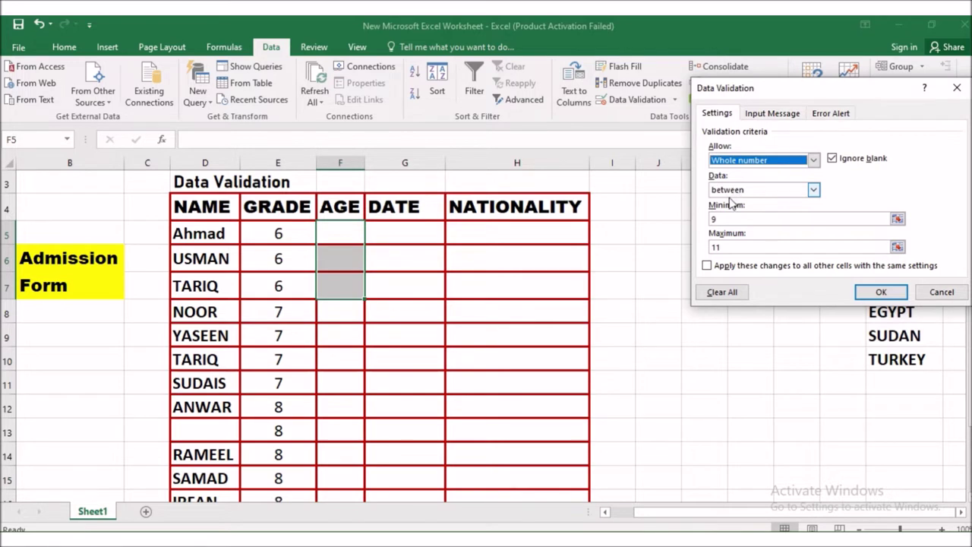
{"action": "left_click_drag", "start_coordinate": [729, 218], "coordinate": [699, 212]}
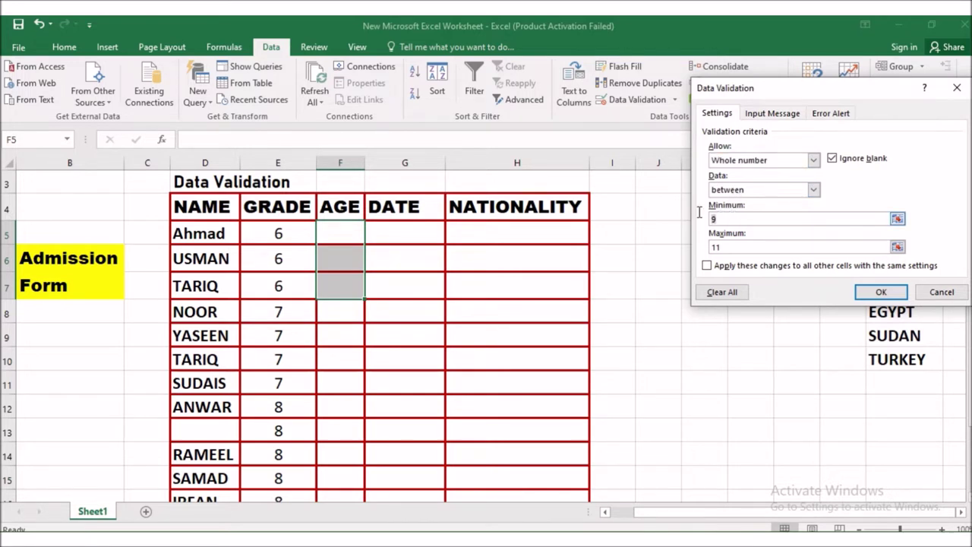
{"action": "type", "text": "9"}
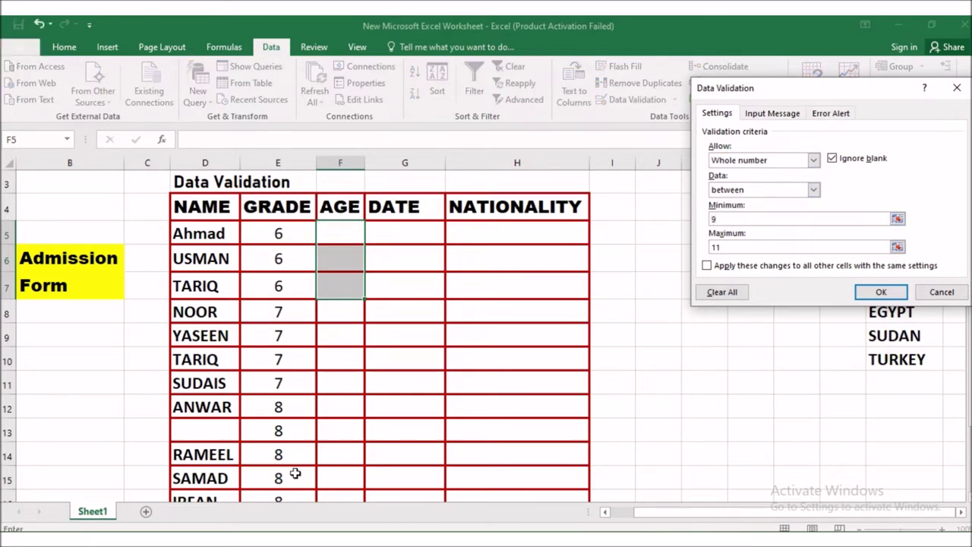
{"action": "left_click_drag", "start_coordinate": [887, 247], "coordinate": [674, 251]}
{"action": "left_click", "coordinate": [881, 291]}
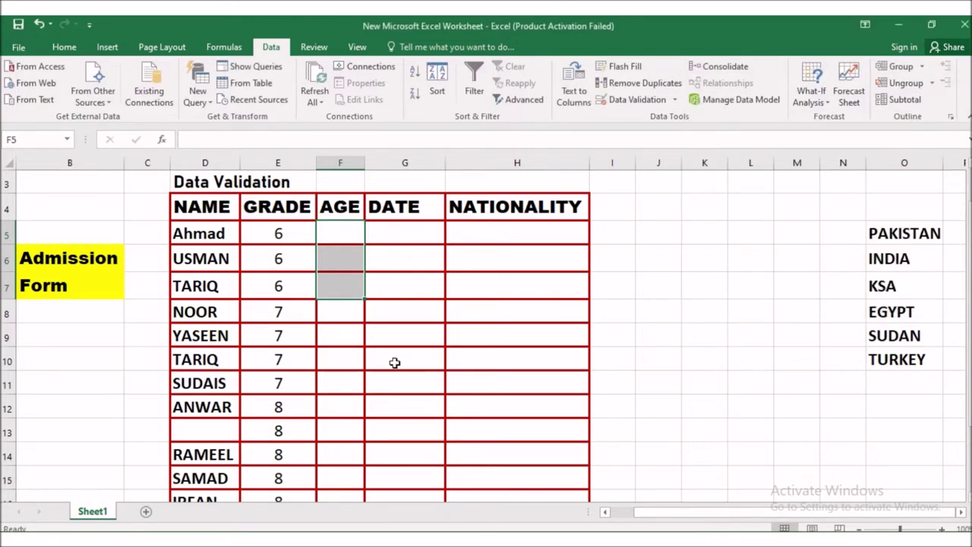
Step: Test the age rule in F5 with 8 and 12, cancelling both entries, and enter 10 as the age
{"action": "left_click", "coordinate": [349, 278]}
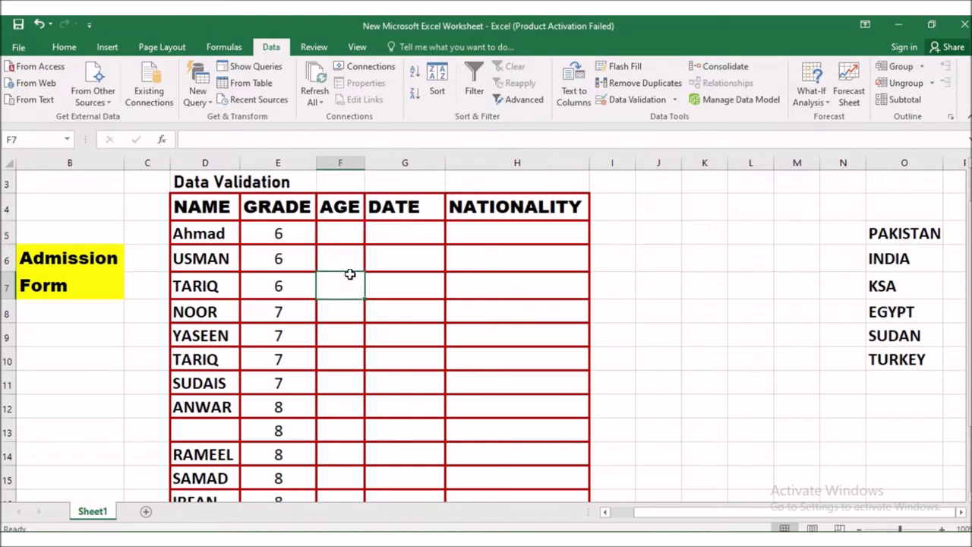
{"action": "left_click", "coordinate": [343, 234]}
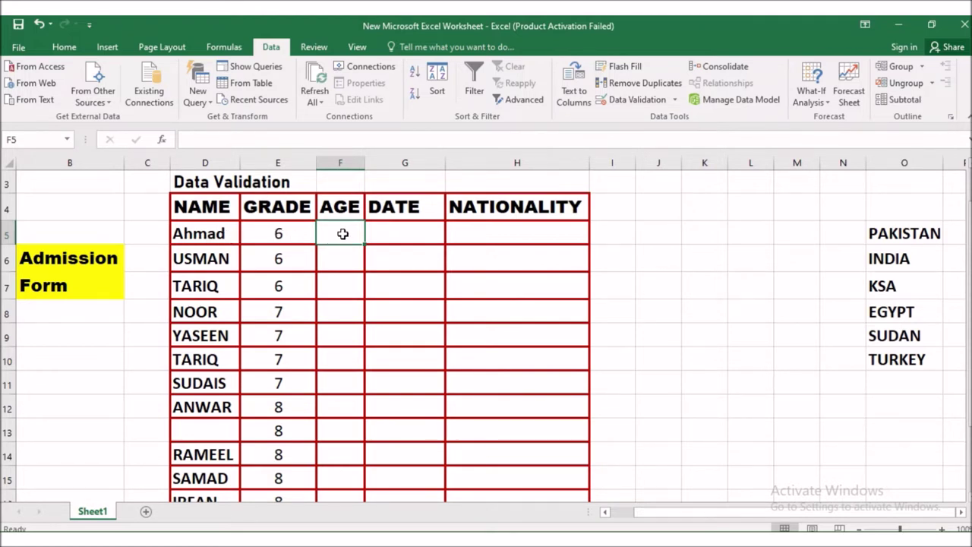
{"action": "type", "text": "8"}
{"action": "key", "text": "Return"}
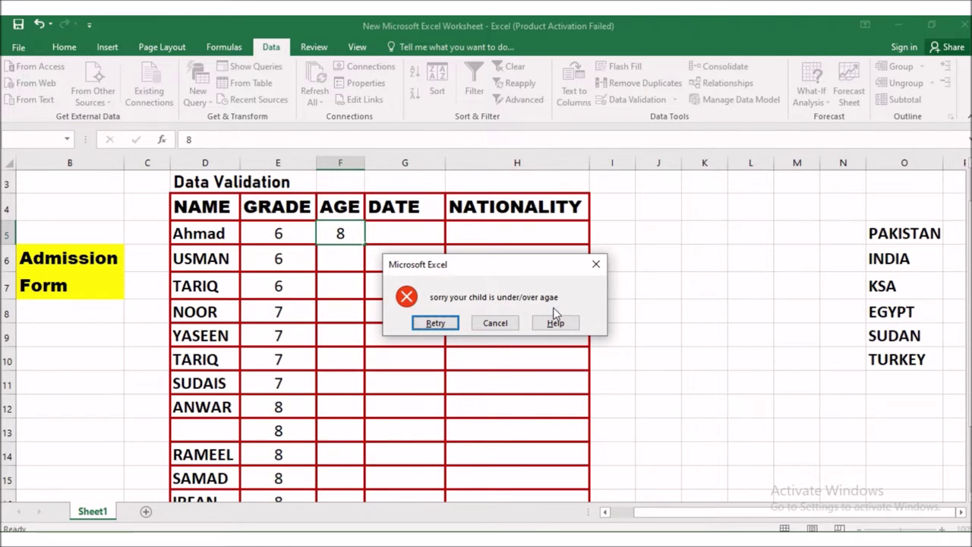
{"action": "left_click", "coordinate": [494, 322]}
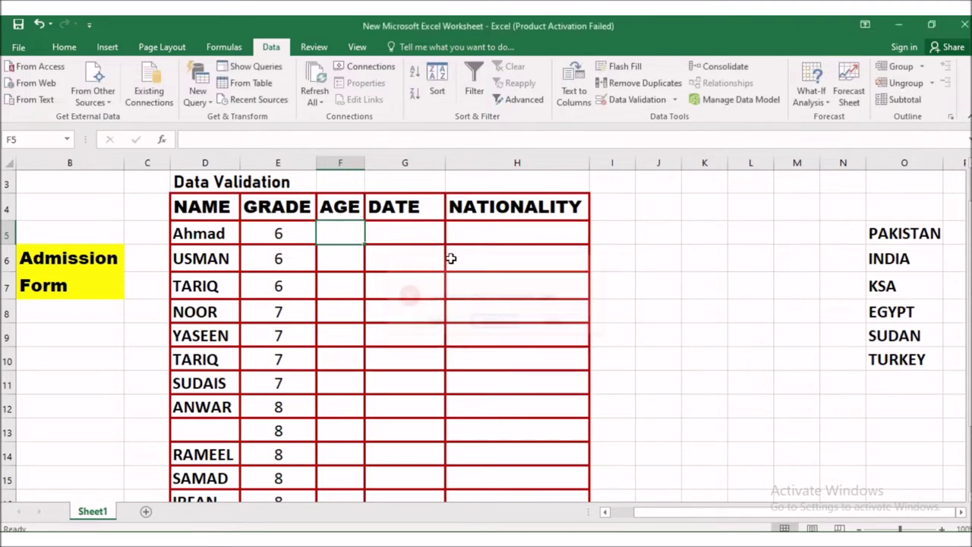
{"action": "type", "text": "12"}
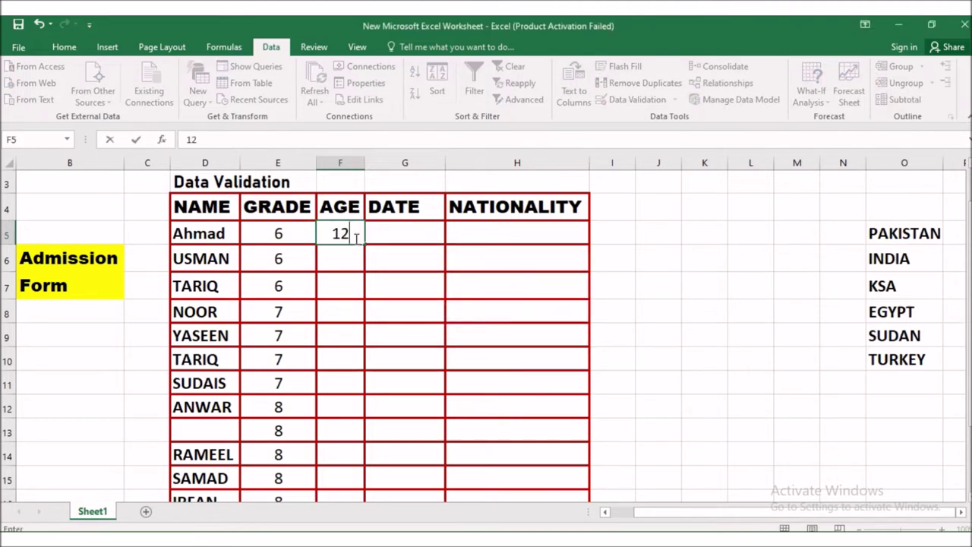
{"action": "key", "text": "Return"}
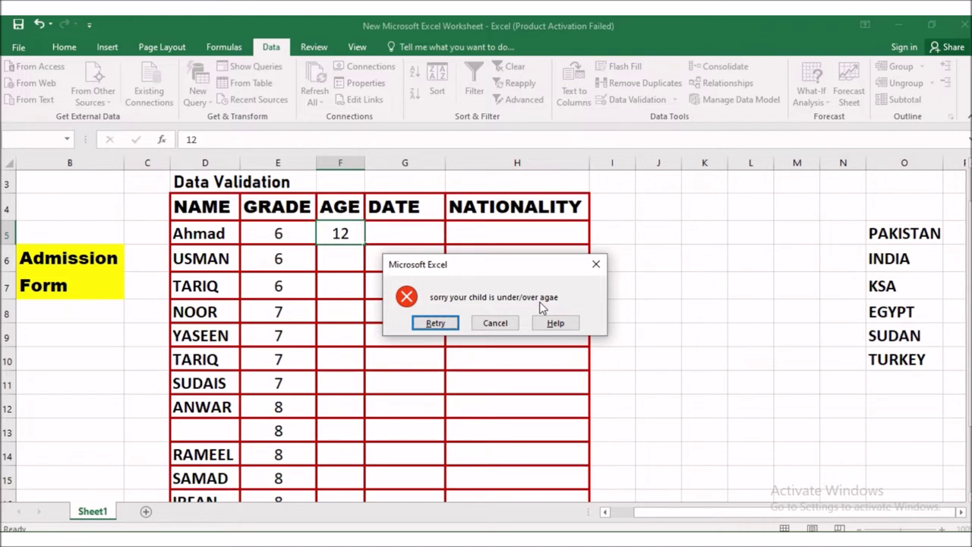
{"action": "left_click", "coordinate": [497, 323]}
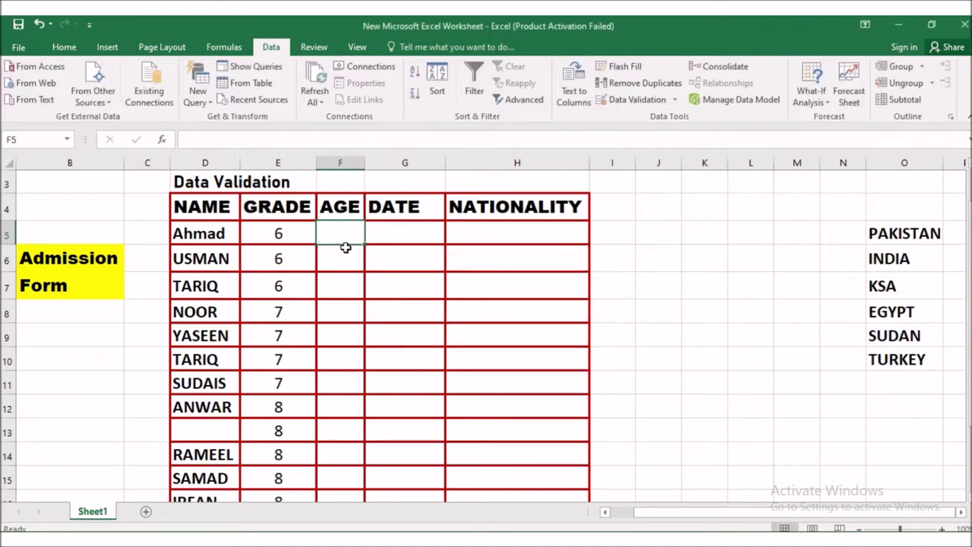
{"action": "type", "text": "10"}
{"action": "key", "text": "Return"}
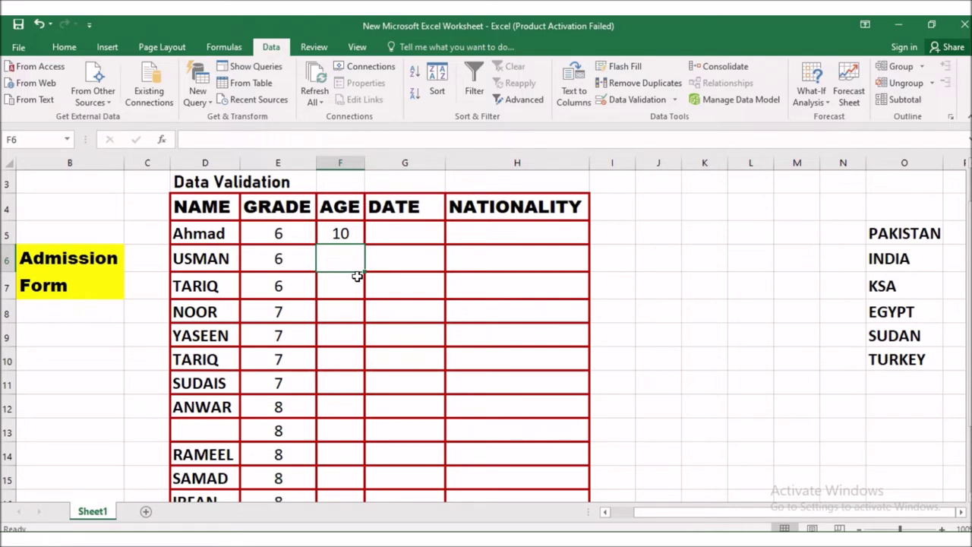
Step: Restrict the grade 7 ages in F8:F11 with Data Validation to whole numbers between 11 and 13
{"action": "left_click_drag", "start_coordinate": [345, 310], "coordinate": [341, 384]}
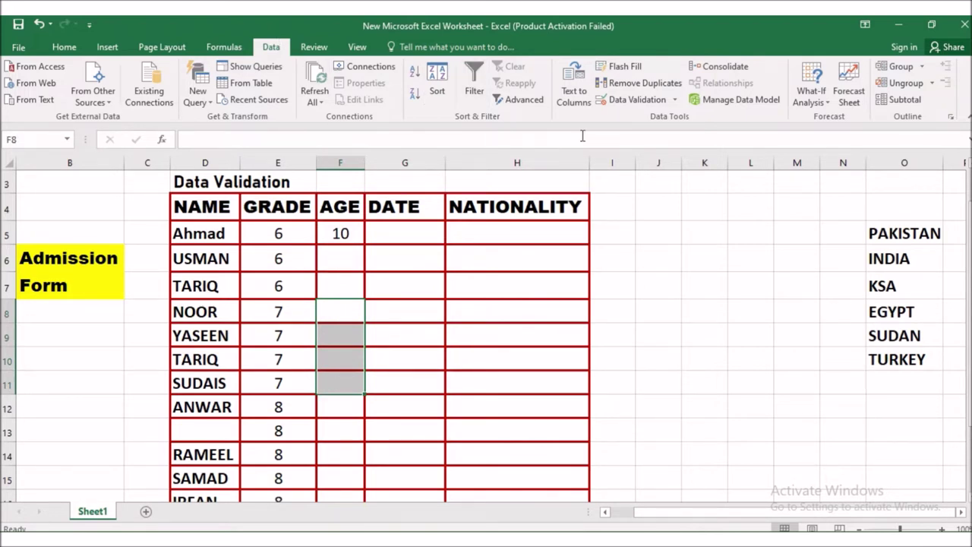
{"action": "left_click", "coordinate": [630, 104]}
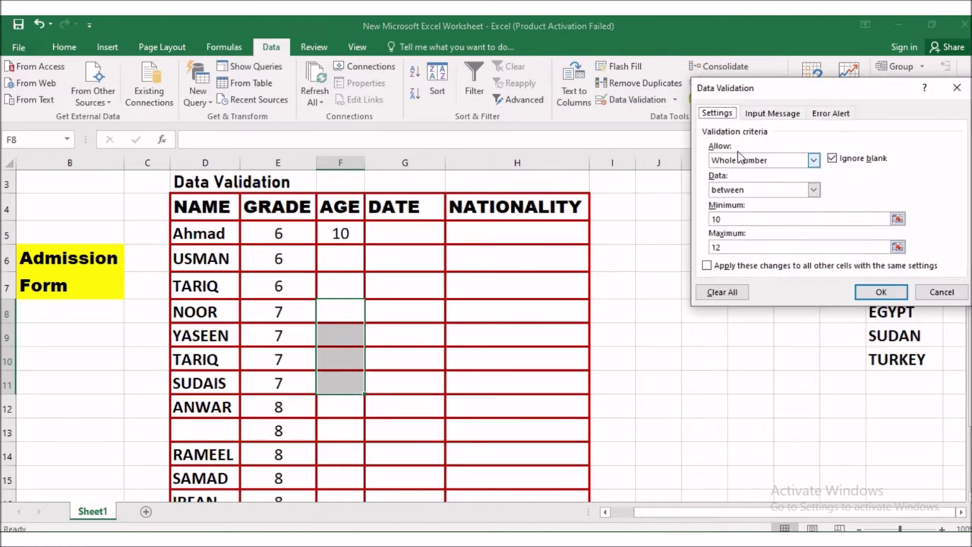
{"action": "double_click", "coordinate": [733, 220]}
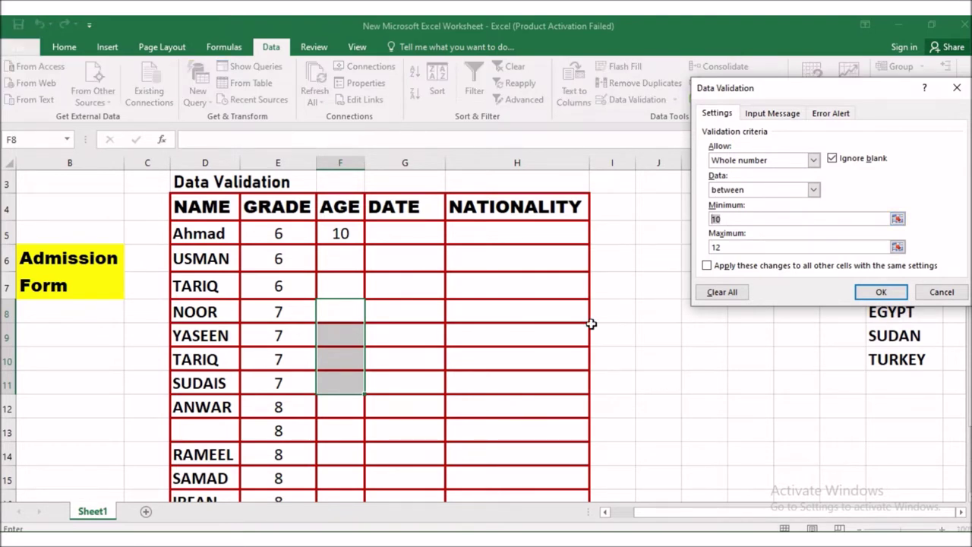
{"action": "type", "text": "11"}
{"action": "key", "text": "Tab"}
{"action": "type", "text": "13"}
{"action": "left_click", "coordinate": [873, 293]}
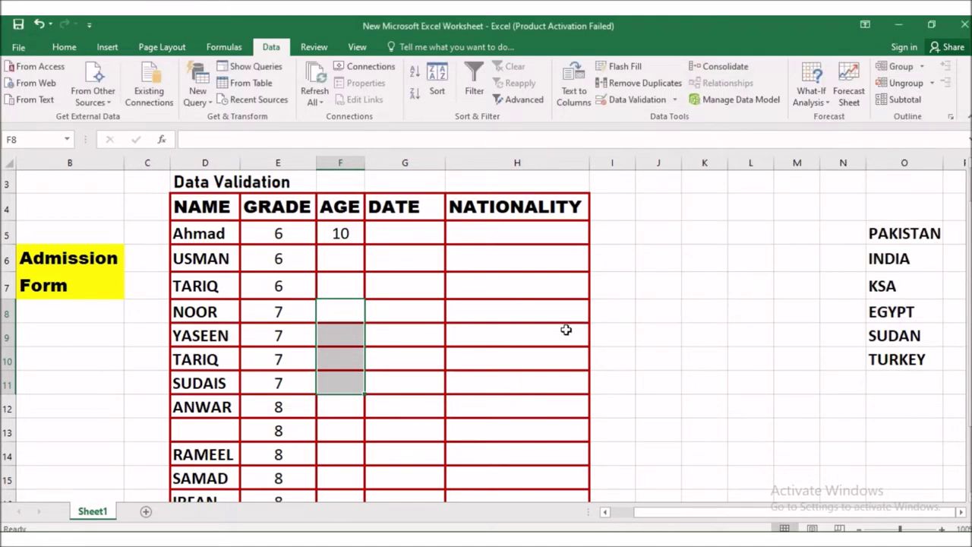
Step: Test the age rule in F9 with 10 and 18, cancelling both entries, and enter 12 as the age
{"action": "left_click", "coordinate": [339, 341]}
{"action": "type", "text": "10"}
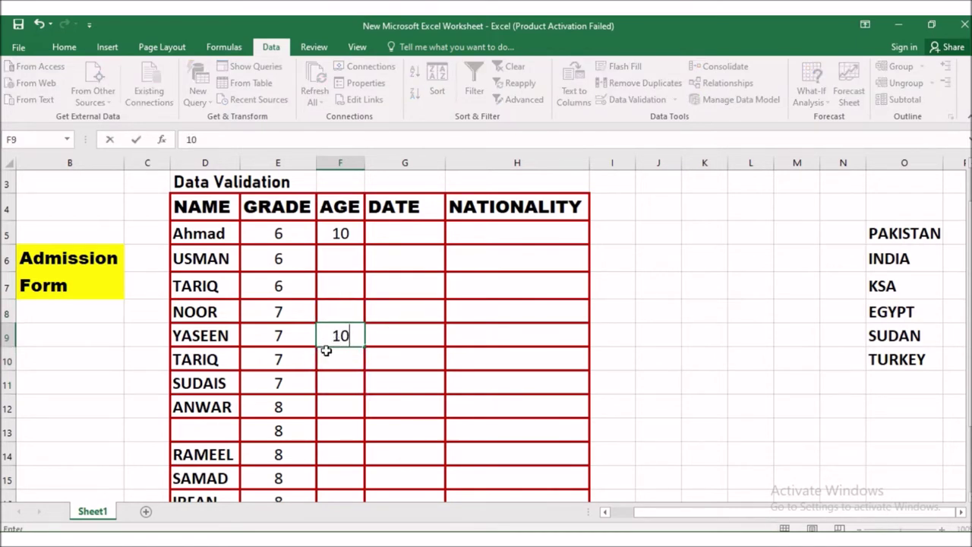
{"action": "left_click", "coordinate": [381, 337]}
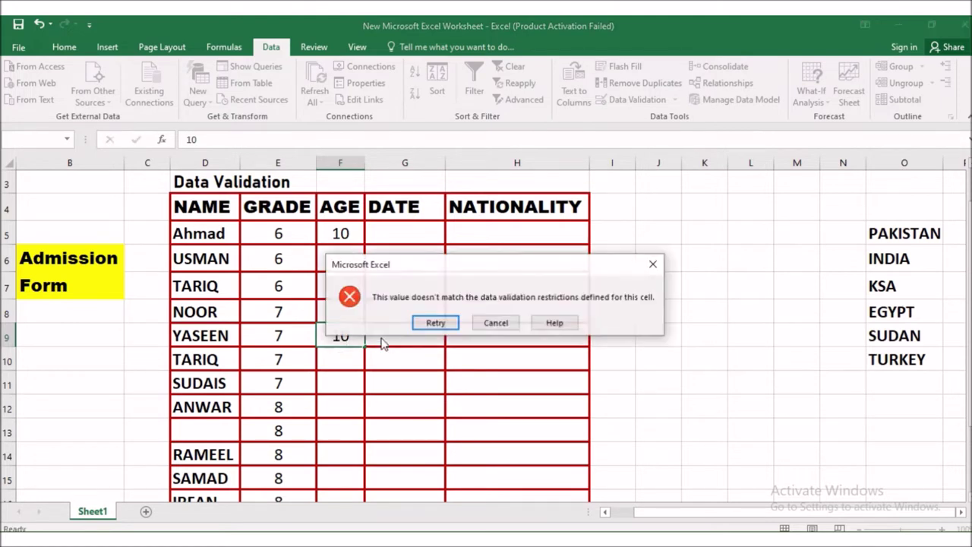
{"action": "left_click", "coordinate": [494, 322]}
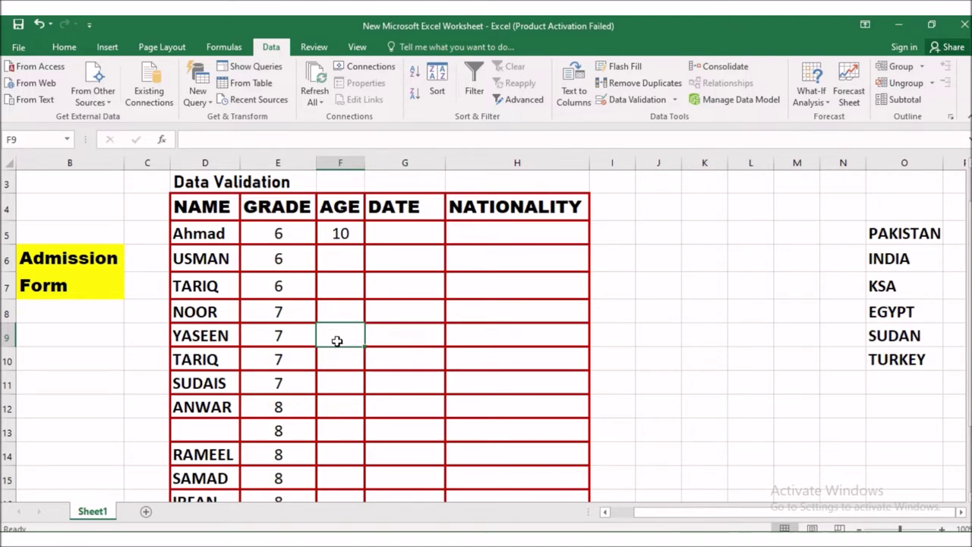
{"action": "type", "text": "18"}
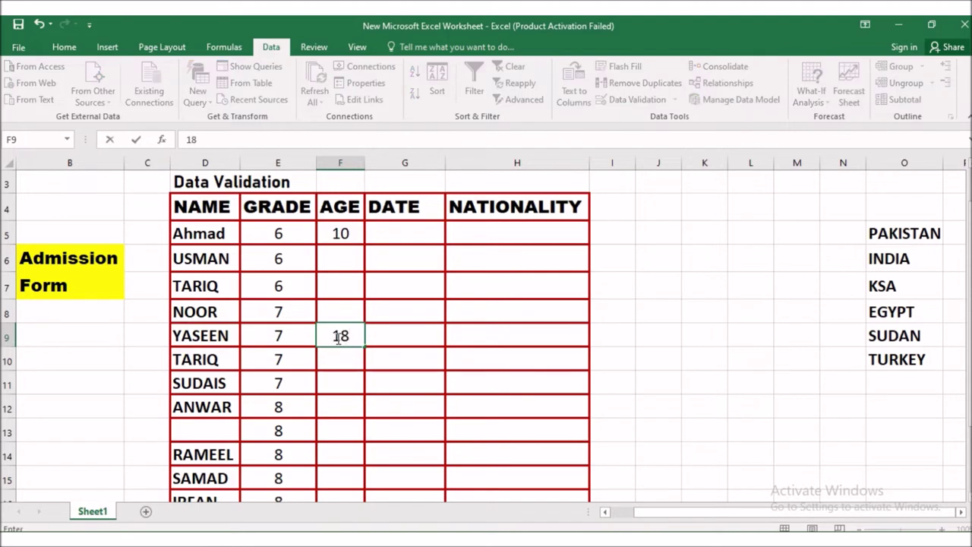
{"action": "key", "text": "Return"}
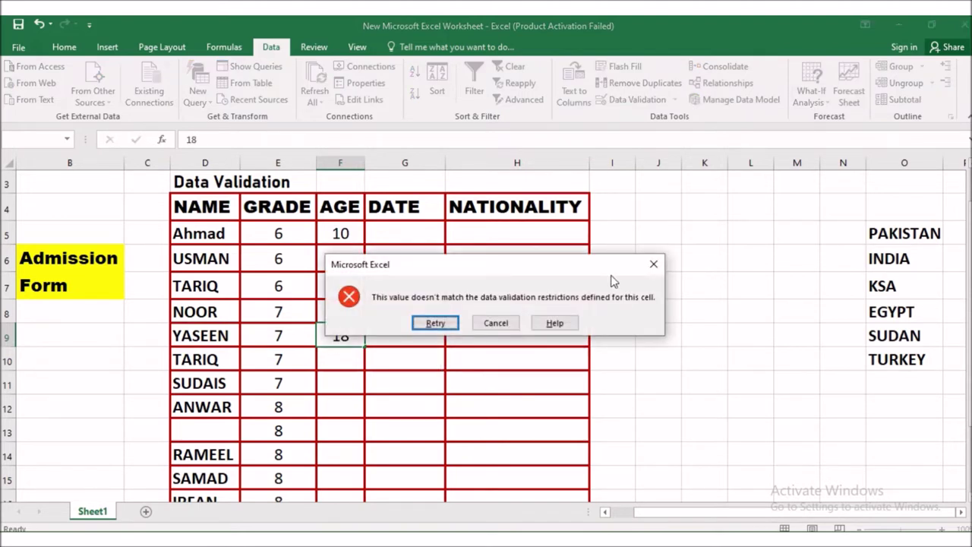
{"action": "left_click", "coordinate": [493, 324]}
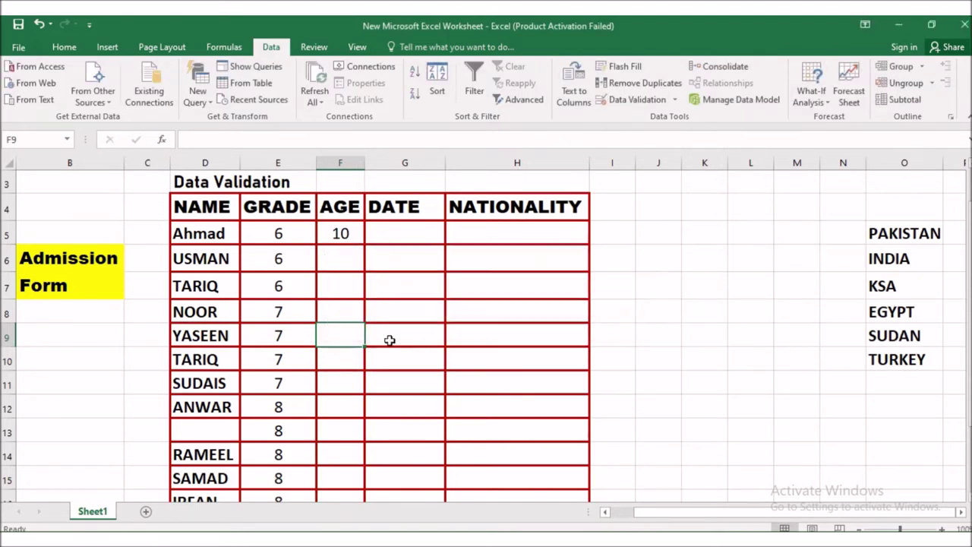
{"action": "type", "text": "12"}
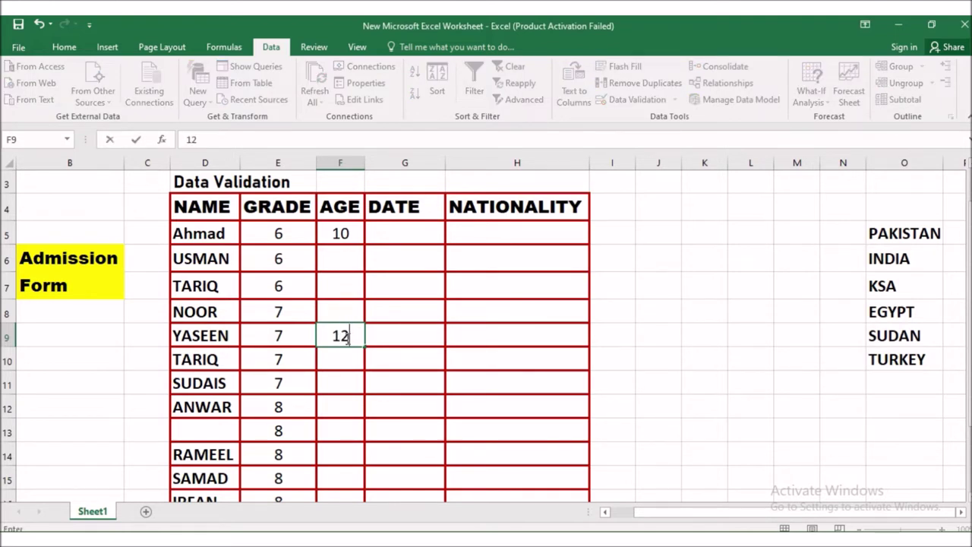
{"action": "key", "text": "Return"}
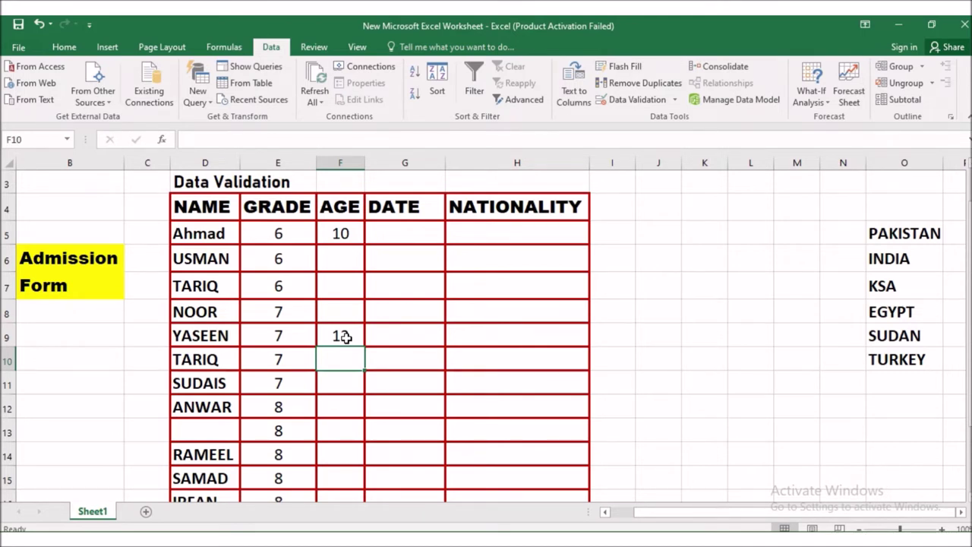
Step: Restrict the grade 8 ages in F12:F16 to whole numbers between 12 and 14, and enter 13 in F14
{"action": "scroll", "coordinate": [342, 338], "scroll_direction": "down", "scroll_amount": 1}
{"action": "left_click_drag", "start_coordinate": [342, 334], "coordinate": [351, 423]}
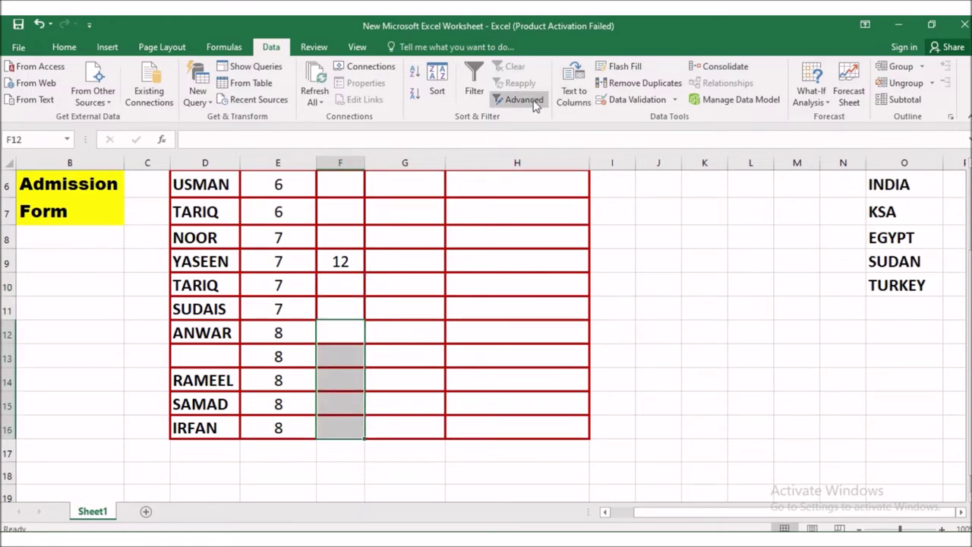
{"action": "left_click", "coordinate": [633, 99]}
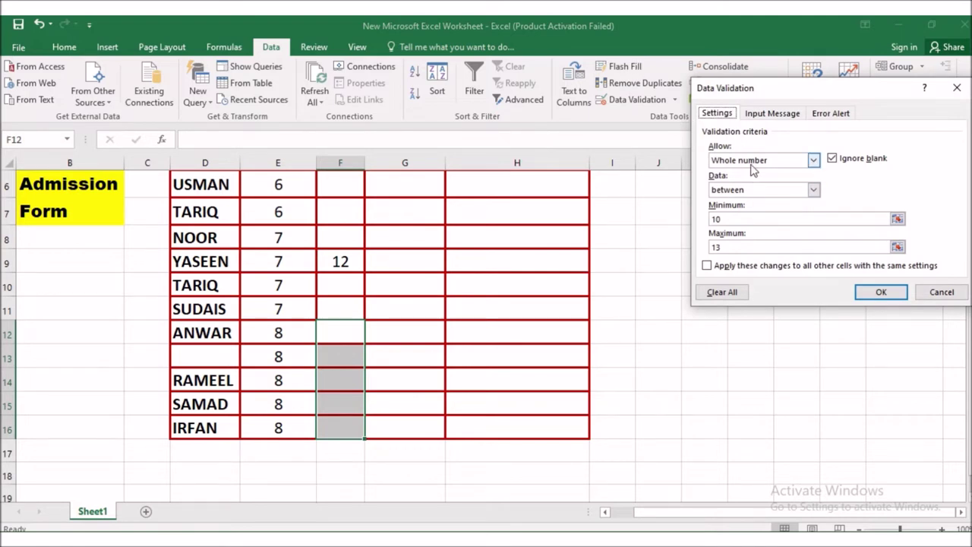
{"action": "double_click", "coordinate": [757, 218]}
{"action": "type", "text": "1"}
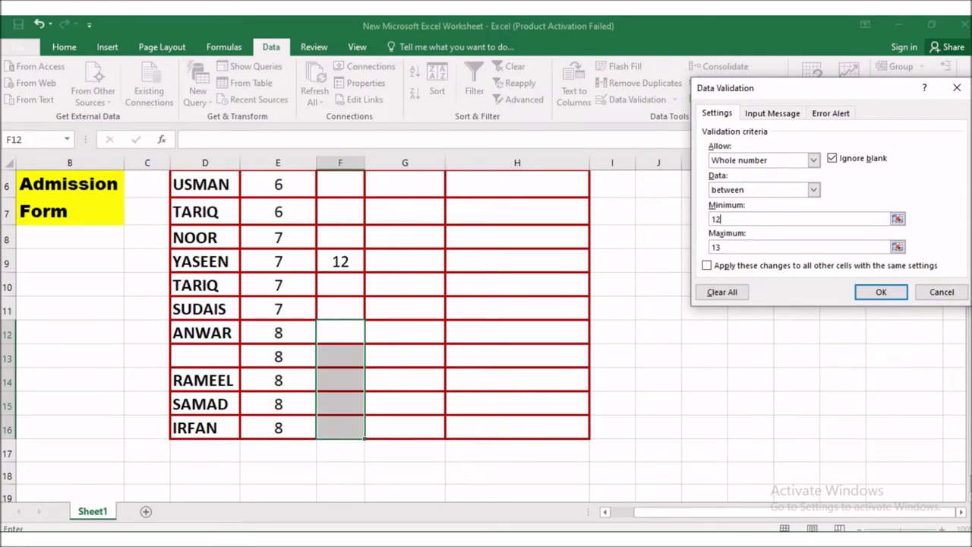
{"action": "left_click", "coordinate": [746, 247]}
{"action": "key", "text": "BackSpace"}
{"action": "key", "text": "Return"}
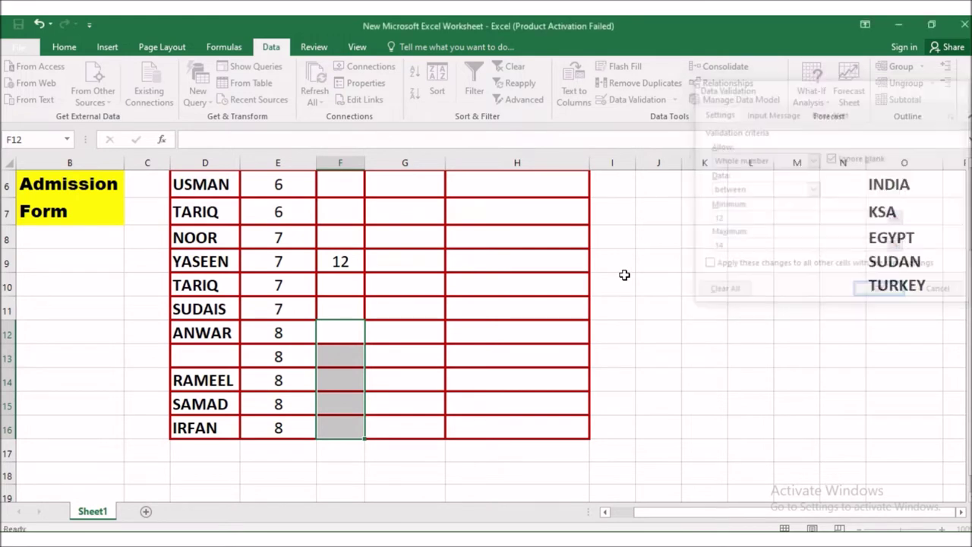
{"action": "left_click", "coordinate": [350, 373]}
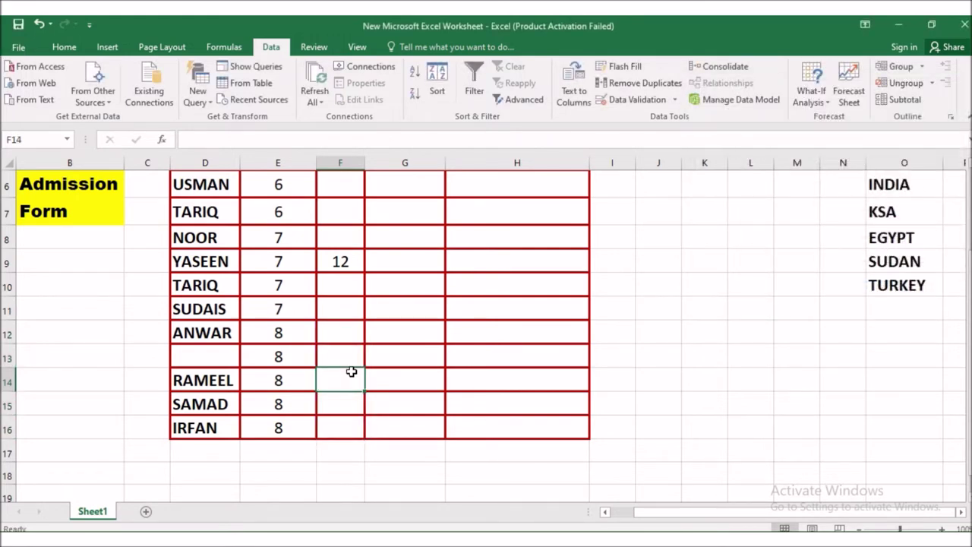
{"action": "type", "text": "13"}
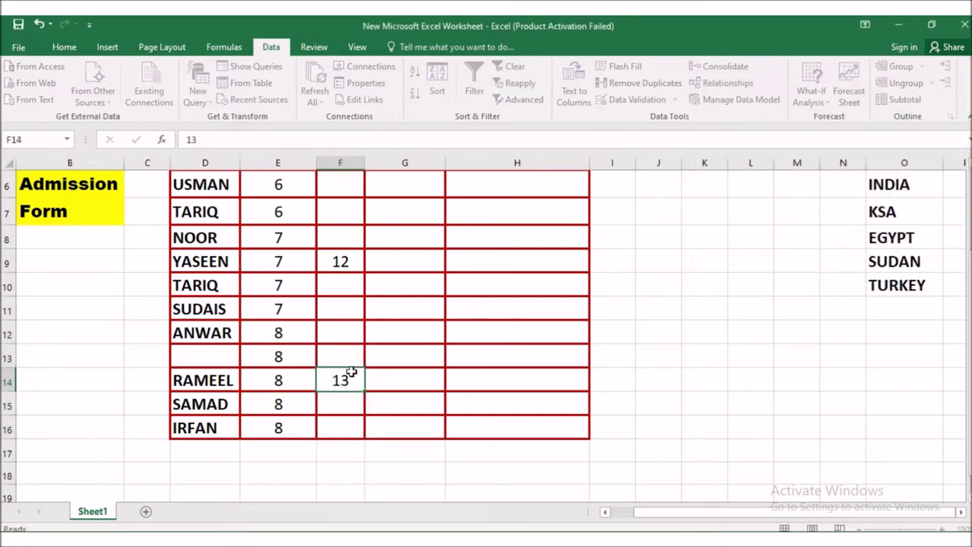
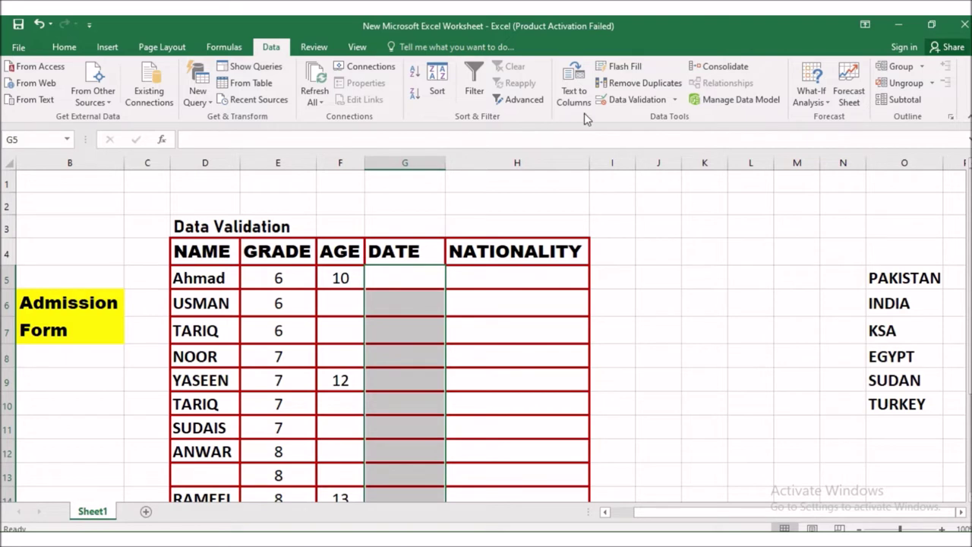
Step: Restrict the selected DATE column cells from G5 down with Data Validation to dates between 1/3/2020 and 1/27/2020
{"action": "left_click", "coordinate": [628, 98]}
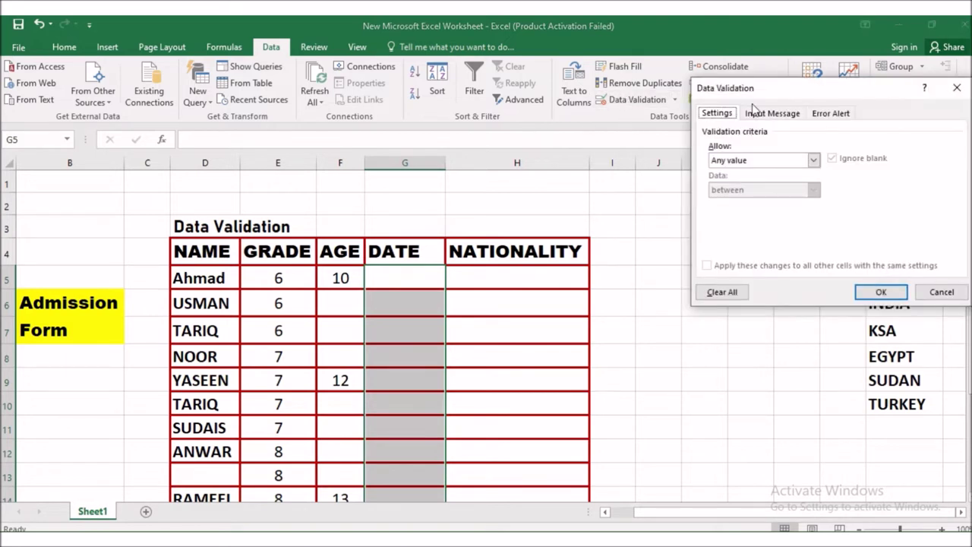
{"action": "left_click", "coordinate": [760, 161]}
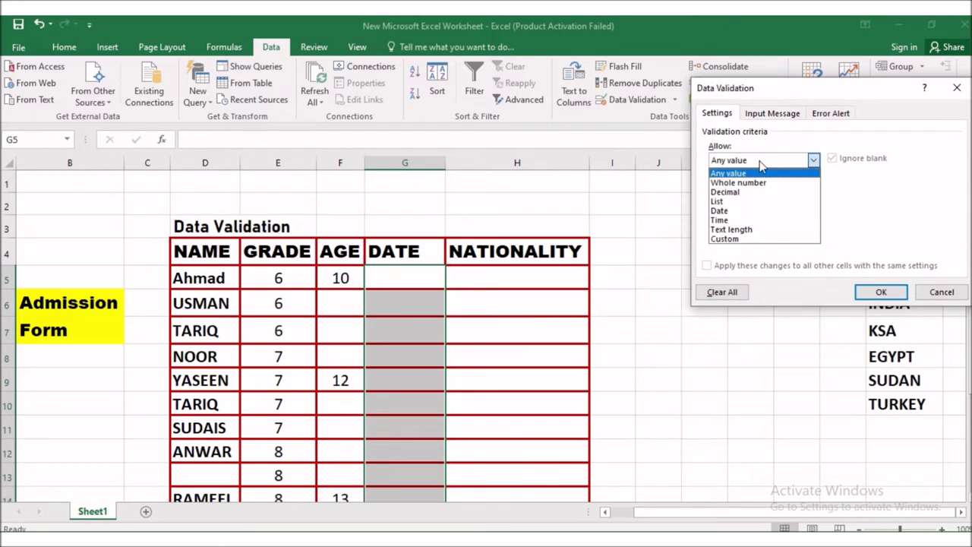
{"action": "left_click", "coordinate": [734, 216]}
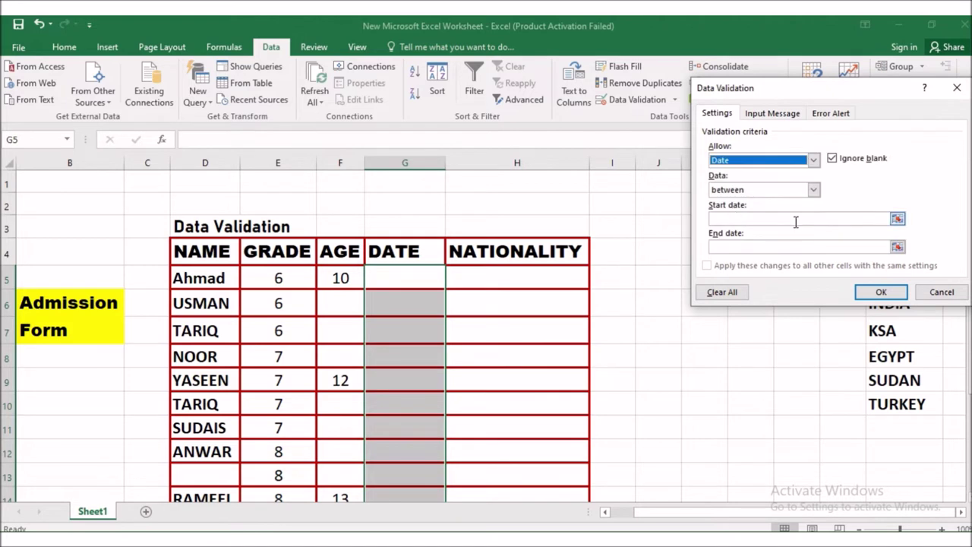
{"action": "left_click", "coordinate": [734, 218]}
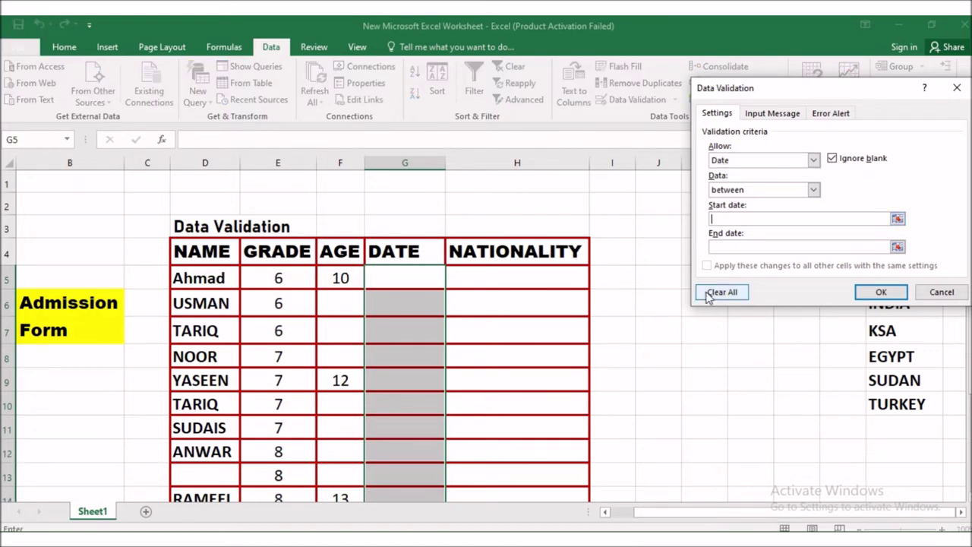
{"action": "type", "text": "1/3/2020"}
{"action": "left_click", "coordinate": [738, 247]}
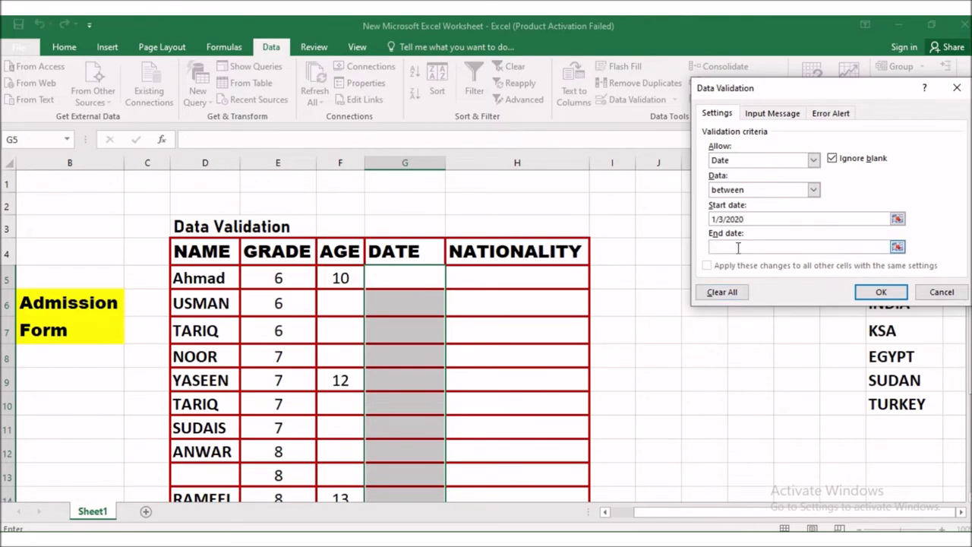
{"action": "type", "text": "1/27/2020"}
{"action": "left_click", "coordinate": [873, 293]}
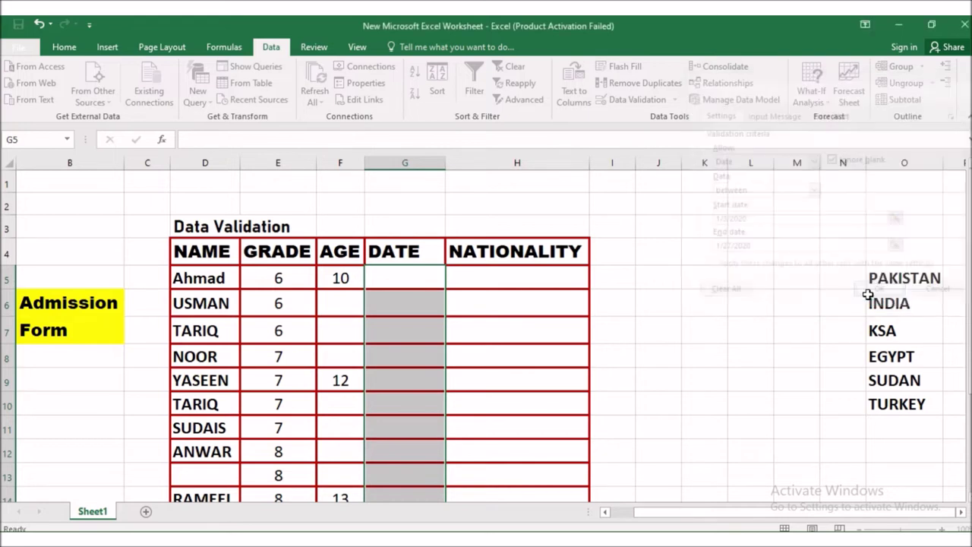
{"action": "left_click", "coordinate": [533, 374]}
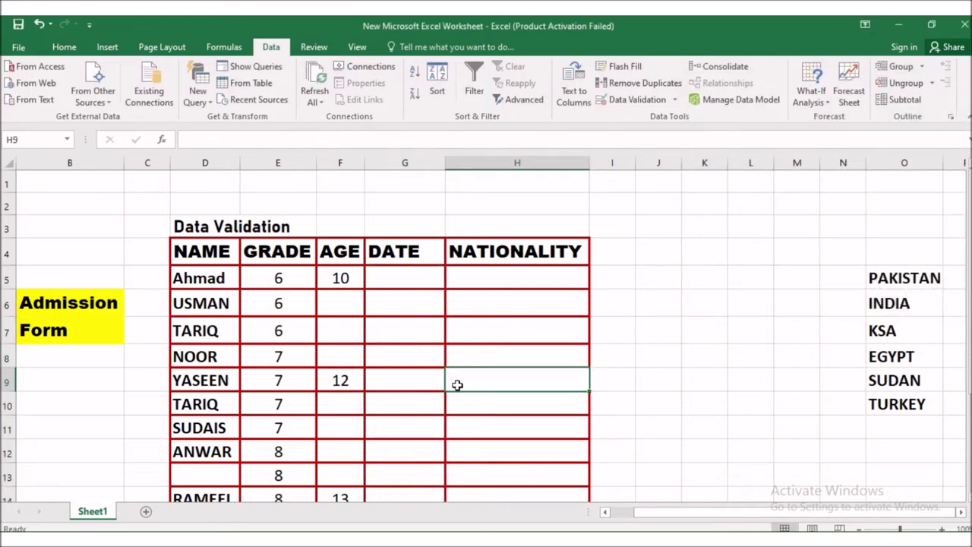
Step: Set the font colour of the empty name cell D13 to red
{"action": "scroll", "coordinate": [418, 375], "scroll_direction": "down", "scroll_amount": 2}
{"action": "scroll", "coordinate": [414, 356], "scroll_direction": "up", "scroll_amount": 2}
{"action": "scroll", "coordinate": [380, 372], "scroll_direction": "down", "scroll_amount": 1}
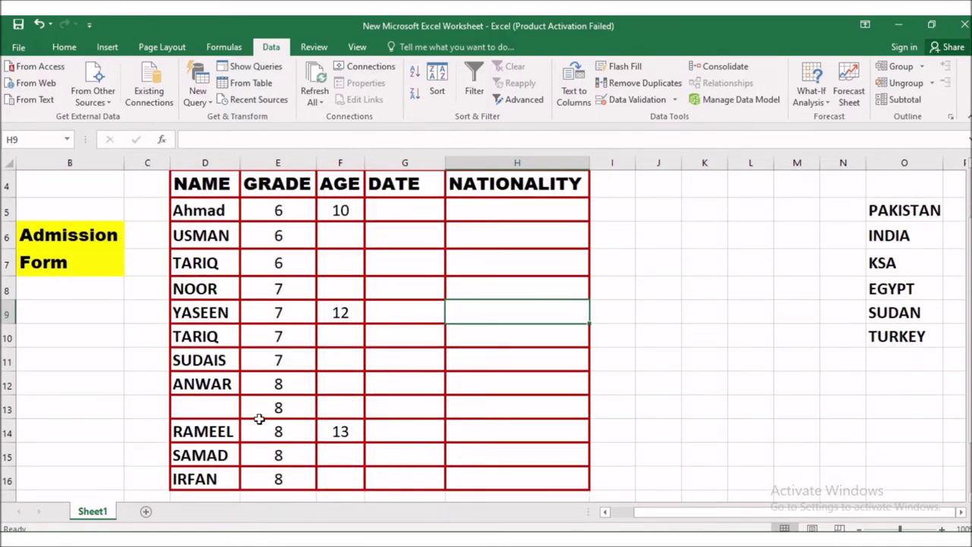
{"action": "left_click", "coordinate": [201, 407]}
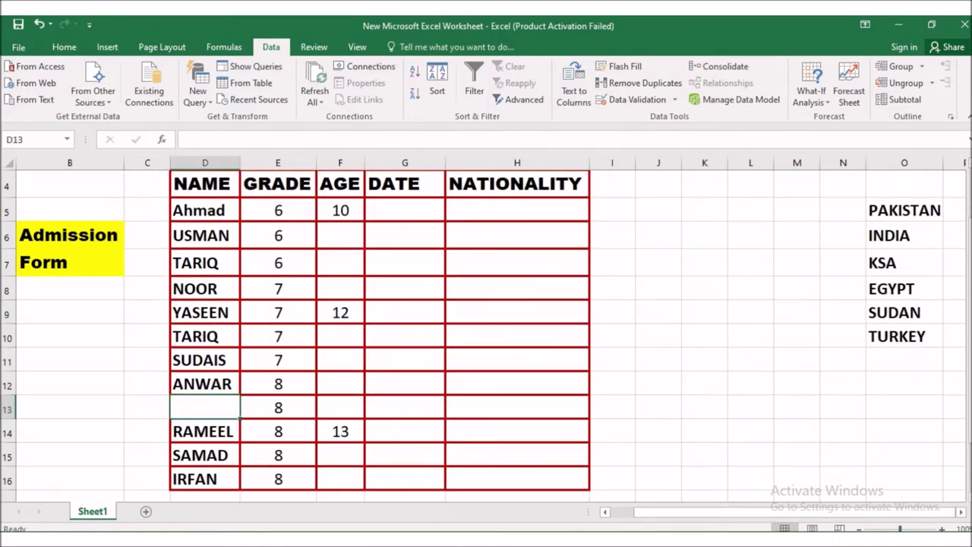
{"action": "left_click", "coordinate": [64, 47]}
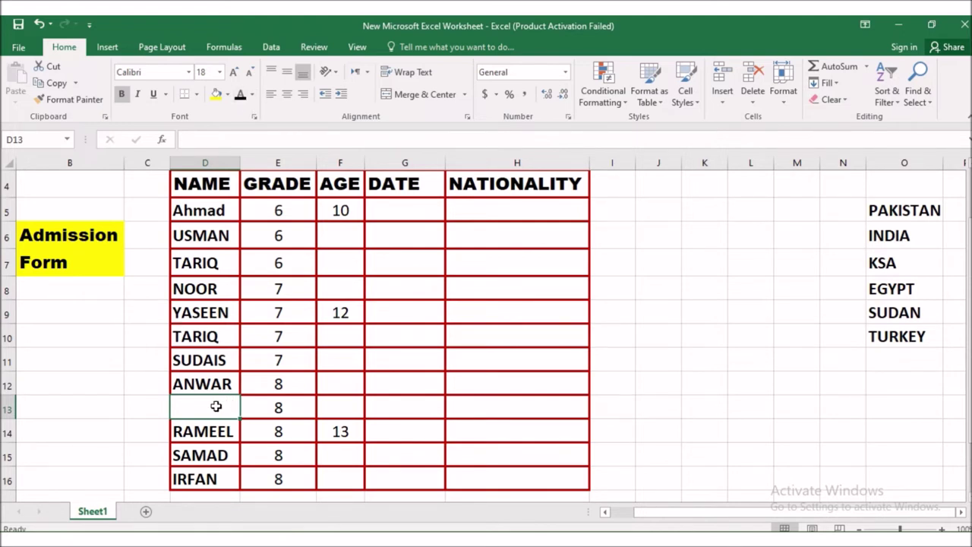
{"action": "left_click", "coordinate": [254, 97]}
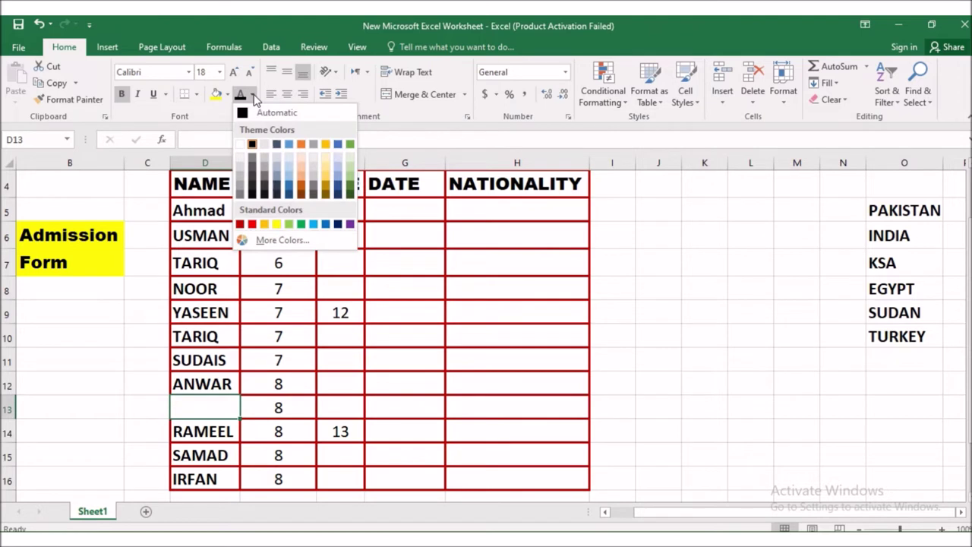
{"action": "left_click", "coordinate": [248, 224]}
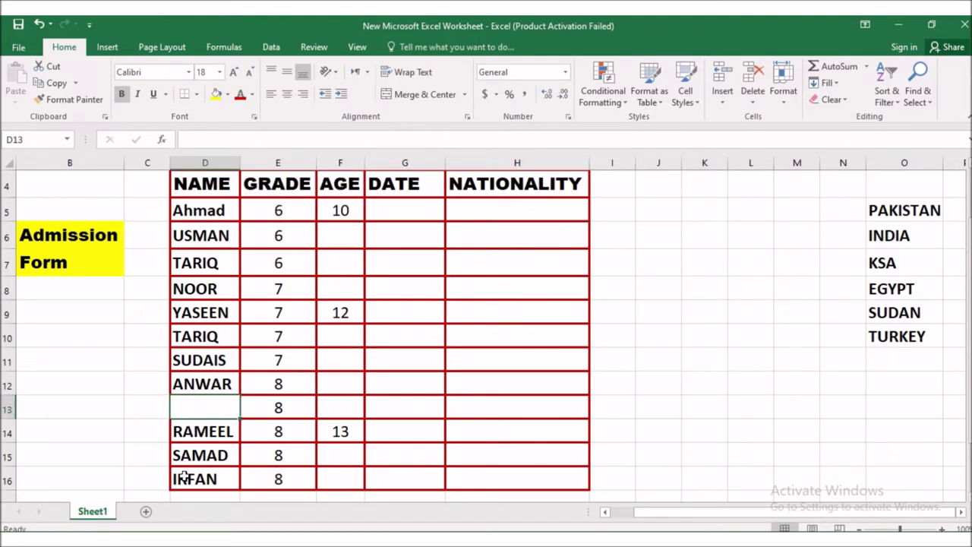
Step: Test the name rule in D13 with a three-letter name, cancelling that entry, and enter a four-letter name
{"action": "type", "text": "ali"}
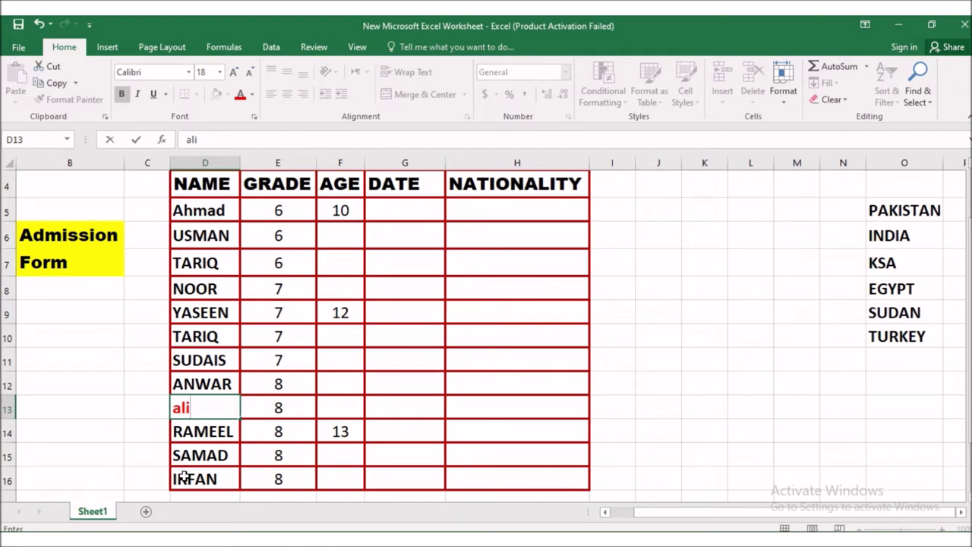
{"action": "key", "text": "Return"}
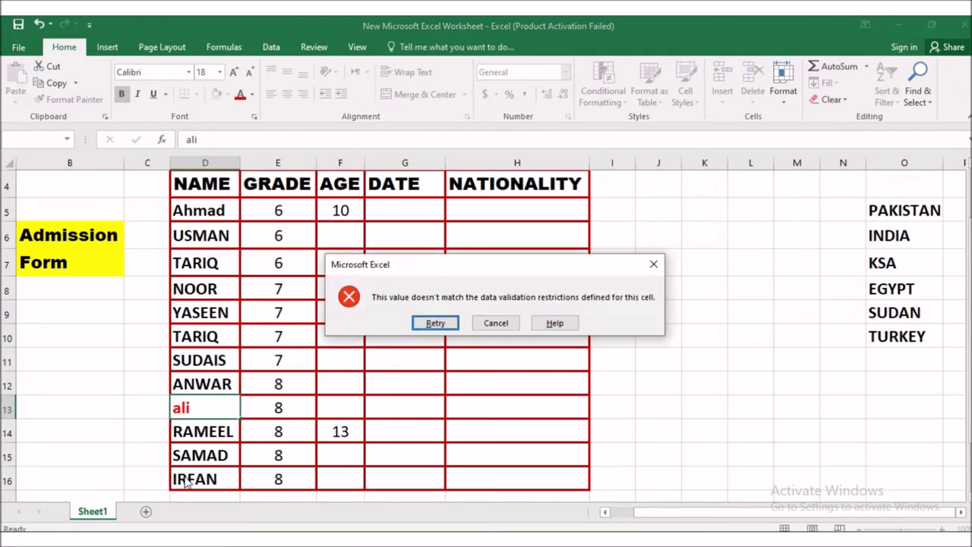
{"action": "left_click", "coordinate": [495, 325]}
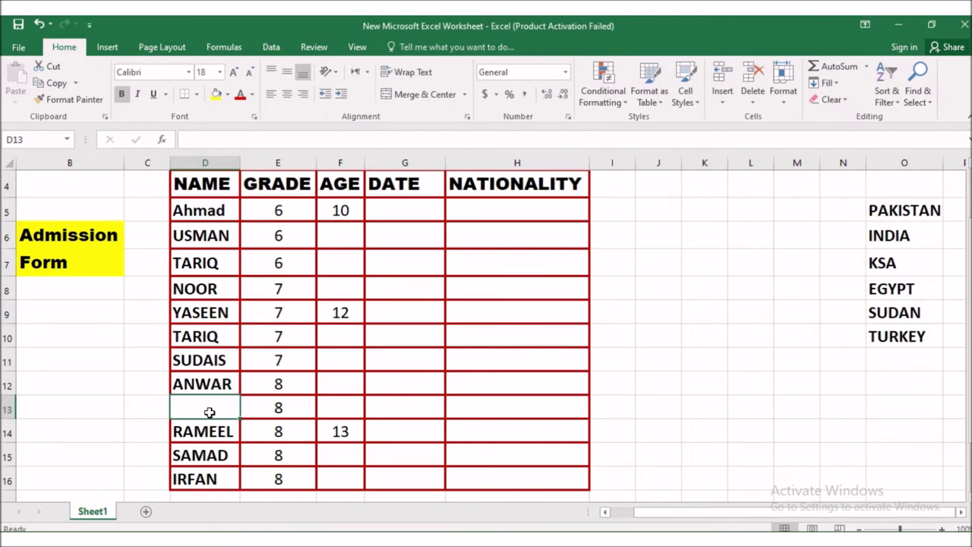
{"action": "type", "text": "ejaz"}
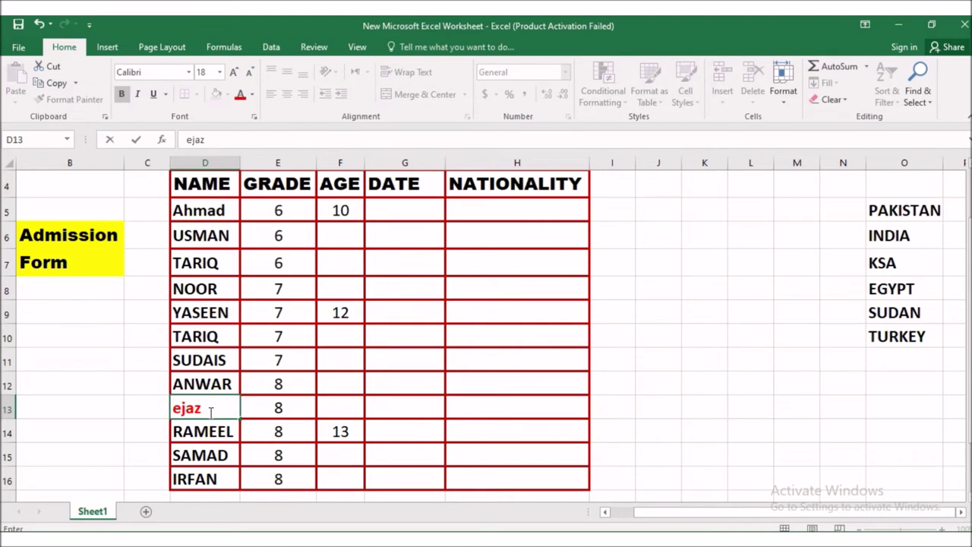
{"action": "key", "text": "Return"}
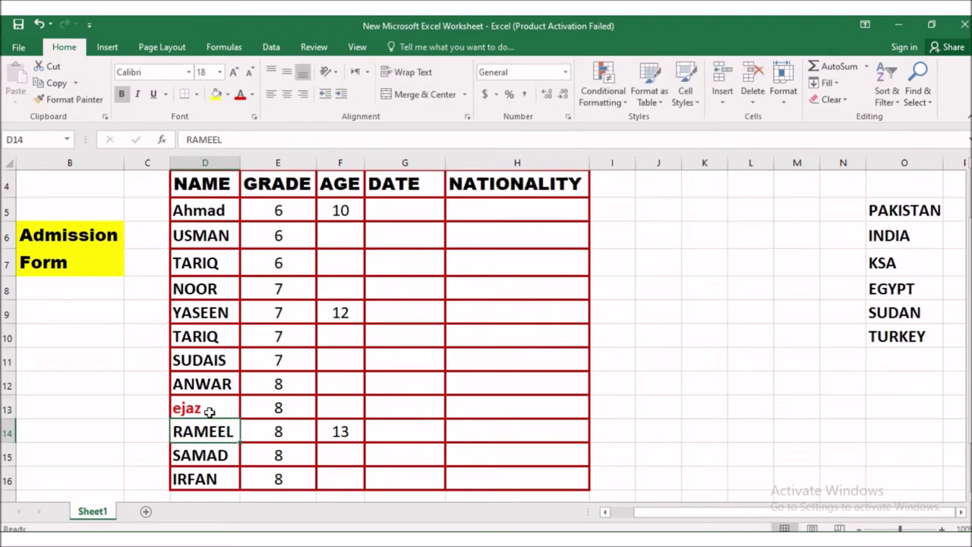
Step: Enter 14 as the age in F13
{"action": "left_click", "coordinate": [344, 410]}
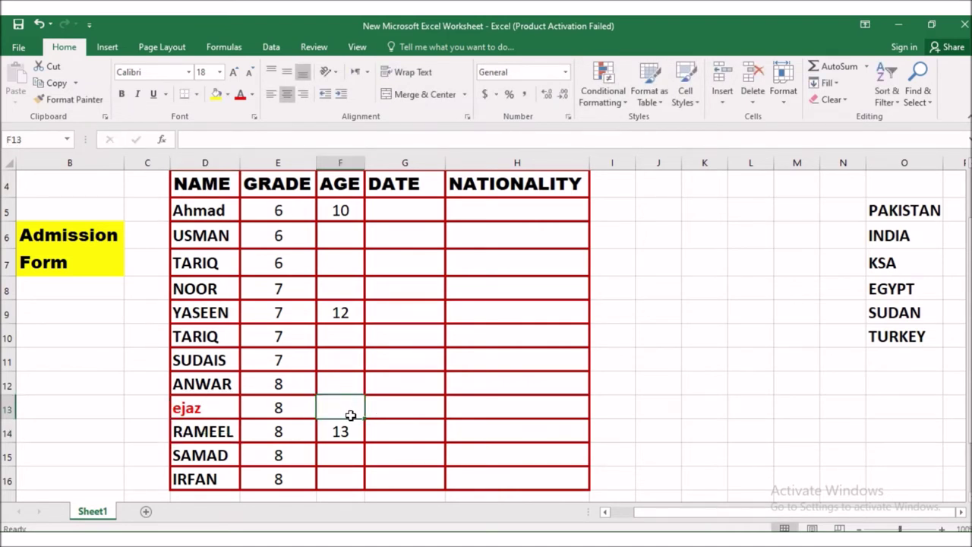
{"action": "type", "text": "14"}
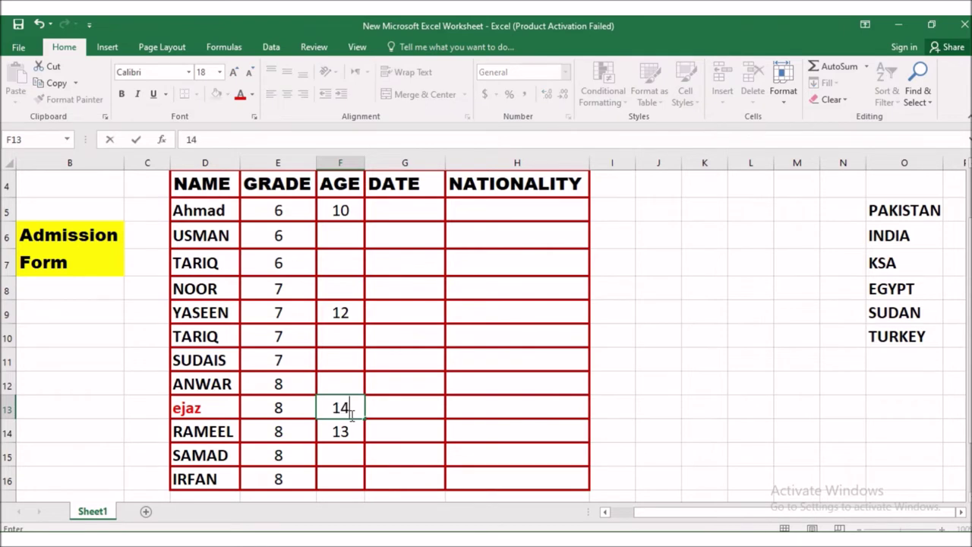
{"action": "key", "text": "Return"}
Step: Test the date rule in G13 with 1/2/2020, cancelling that entry, and enter 1/6/2020 as the date
{"action": "left_click", "coordinate": [380, 409]}
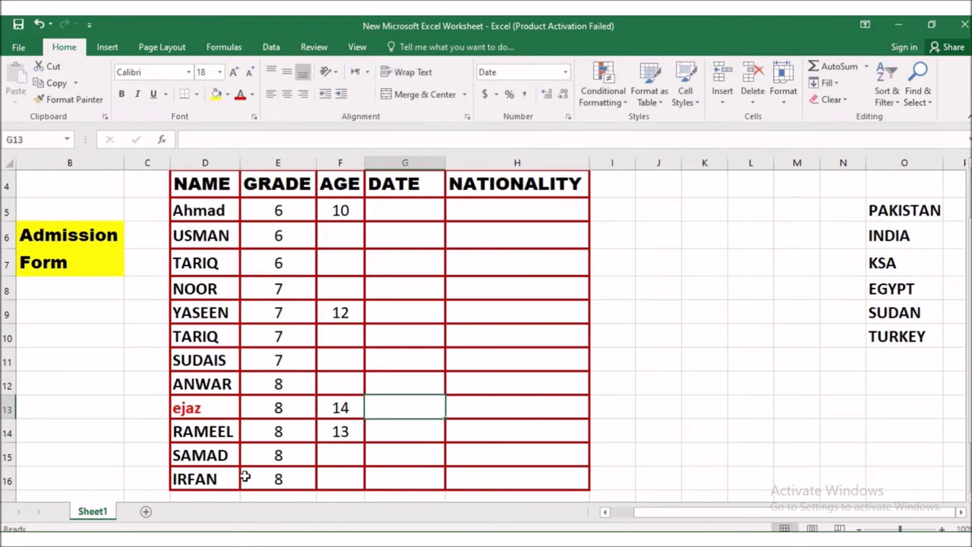
{"action": "type", "text": "1/2/2020"}
{"action": "key", "text": "Return"}
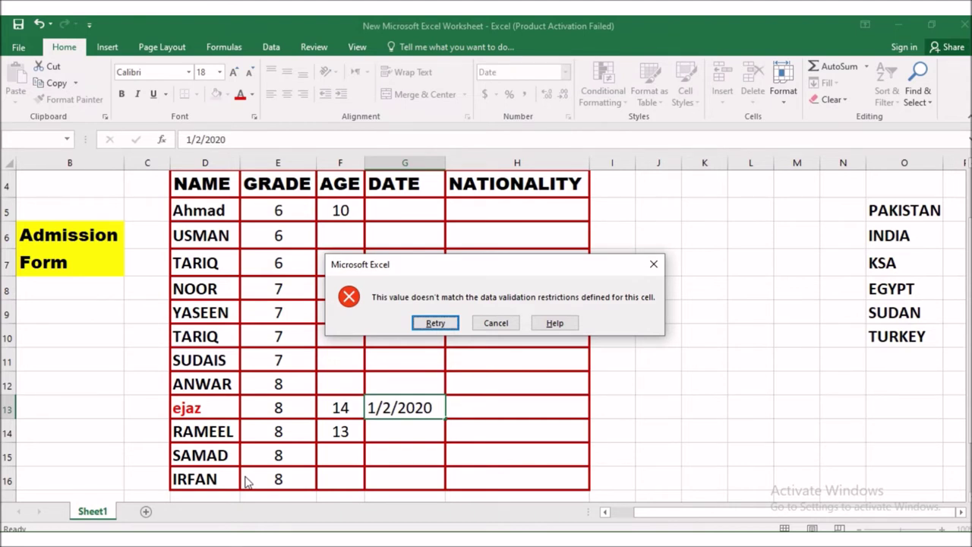
{"action": "left_click", "coordinate": [497, 323]}
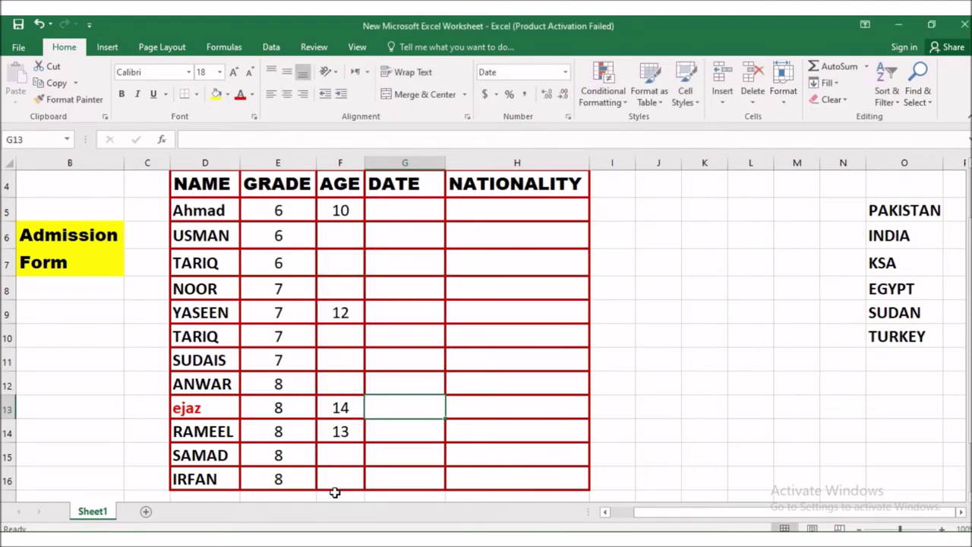
{"action": "type", "text": "1/"}
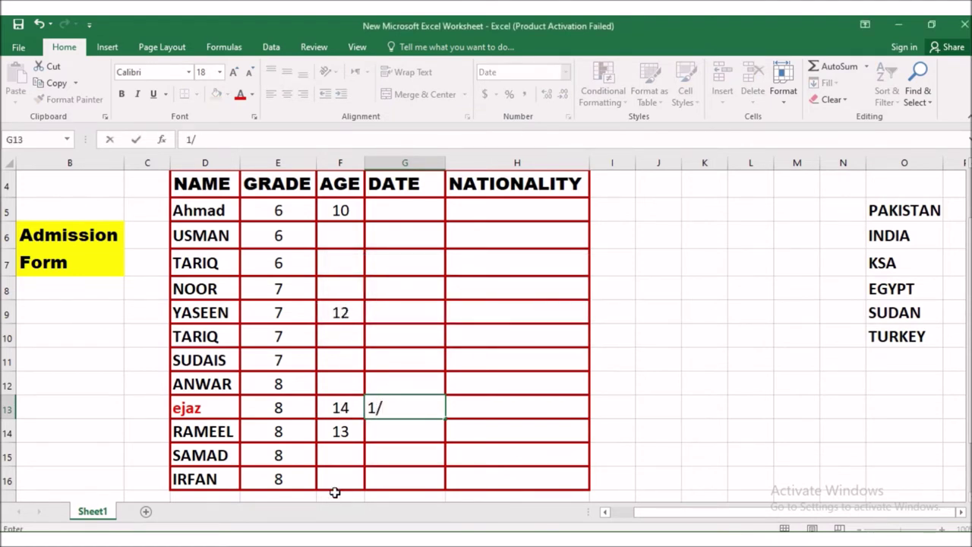
{"action": "type", "text": "6/2020"}
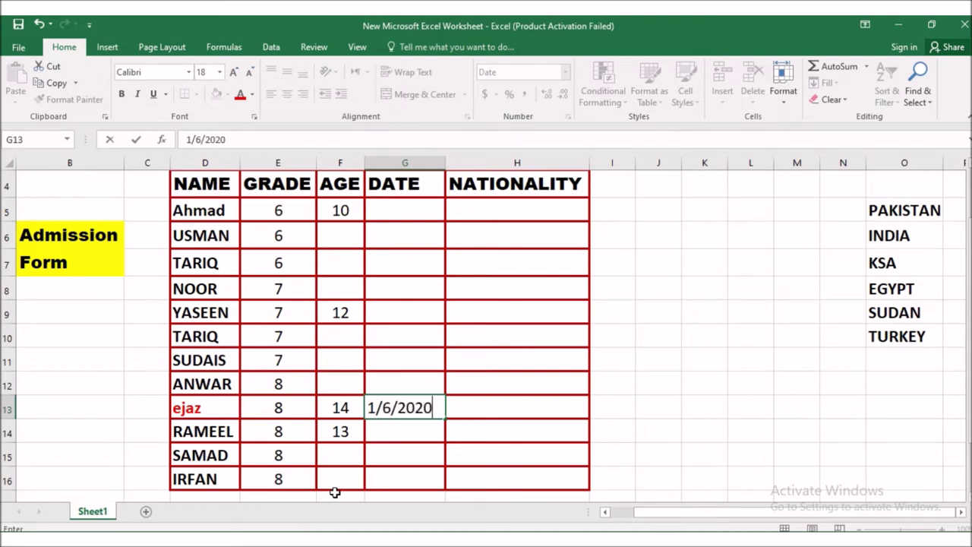
{"action": "key", "text": "Return"}
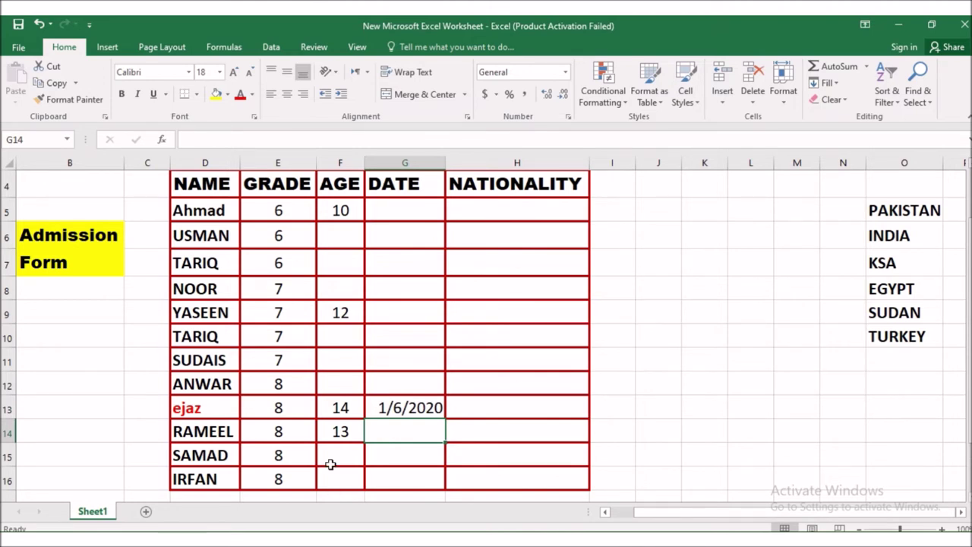
Step: Enter 1/10/2020 as the date in G6
{"action": "left_click", "coordinate": [399, 237]}
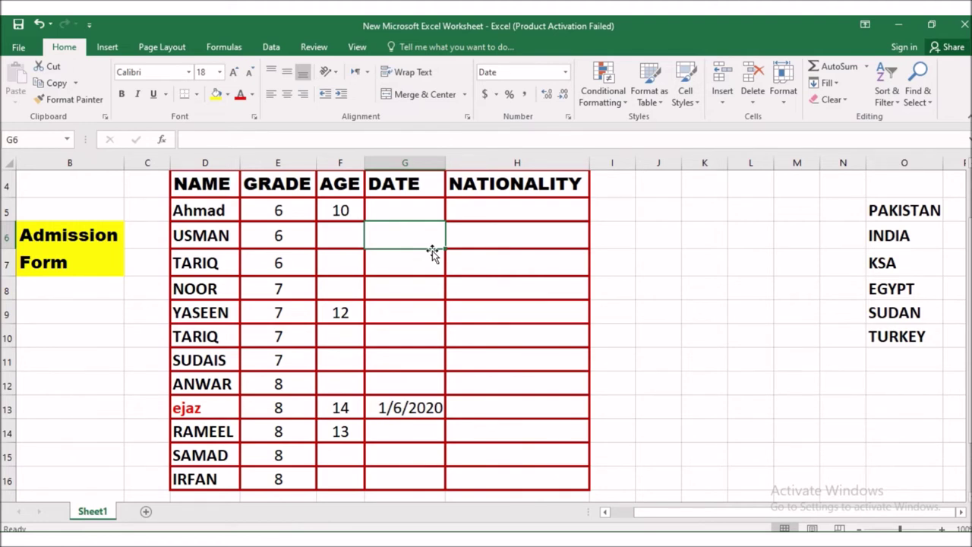
{"action": "type", "text": "1/10"}
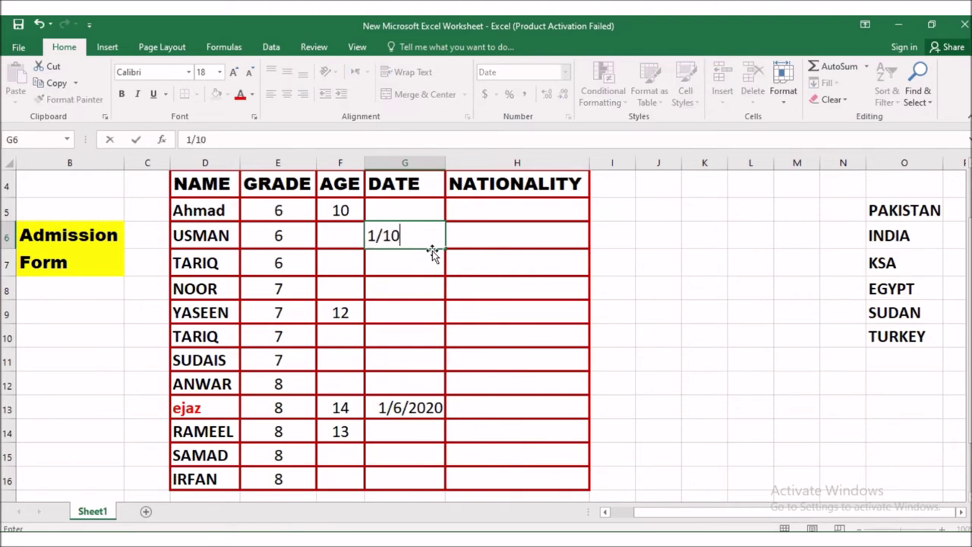
{"action": "type", "text": "/2020"}
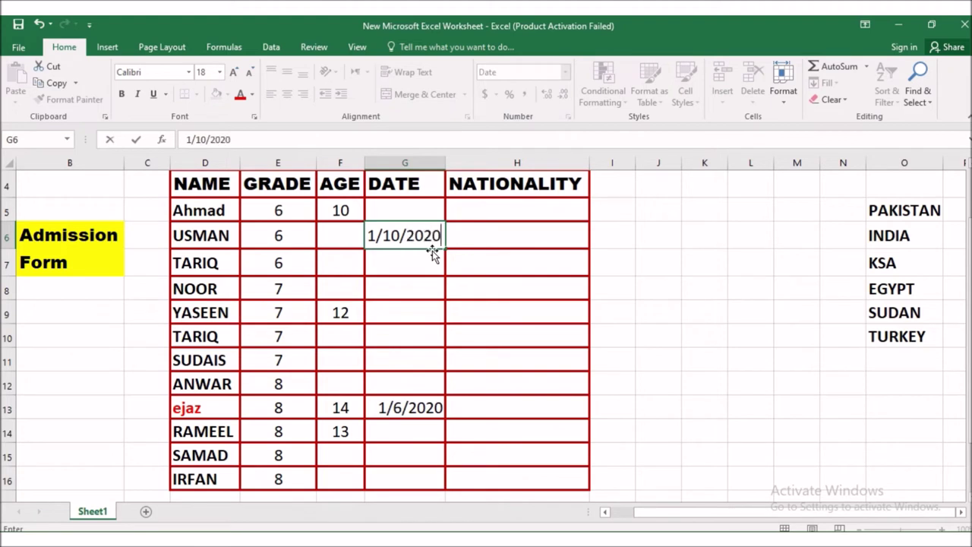
{"action": "key", "text": "Return"}
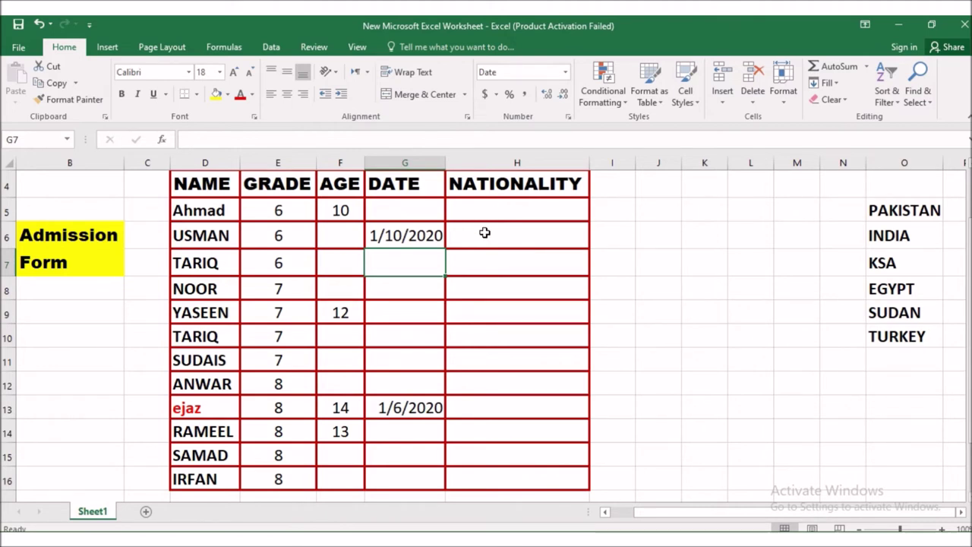
{"action": "left_click_drag", "start_coordinate": [487, 206], "coordinate": [495, 286]}
{"action": "left_click", "coordinate": [409, 233]}
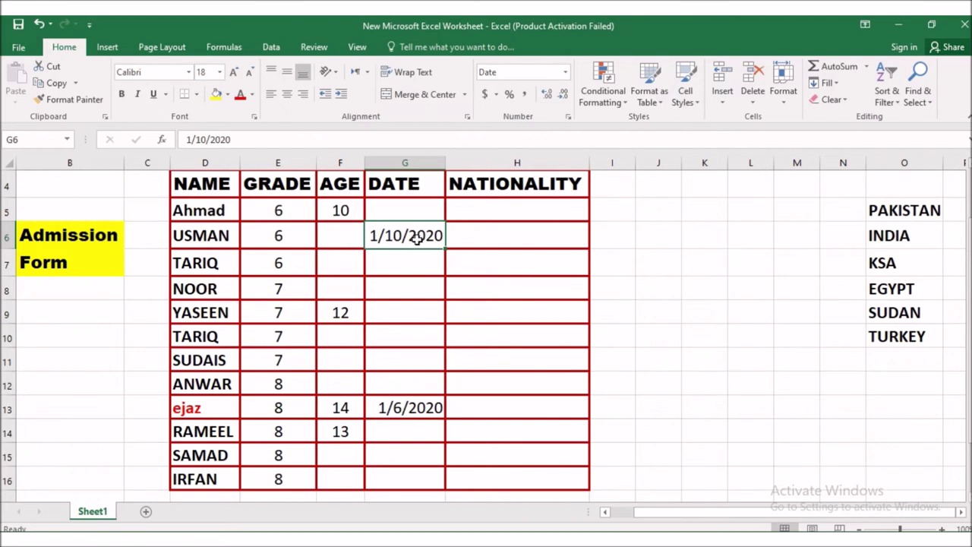
{"action": "left_click", "coordinate": [612, 210]}
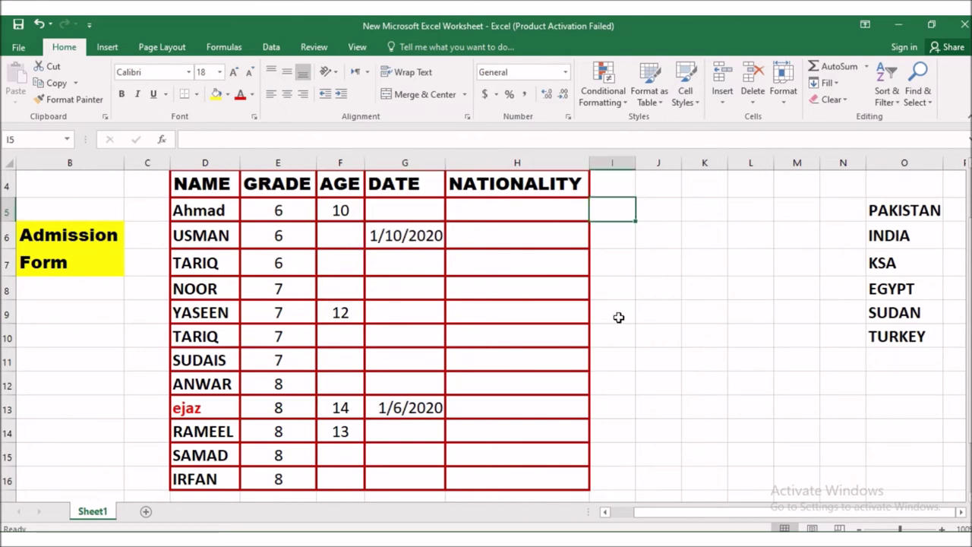
Step: Apply data validation to the nationality cells H5:H16, allowing a List with the countries in O5:O10 as its source
{"action": "left_click_drag", "start_coordinate": [514, 214], "coordinate": [551, 468]}
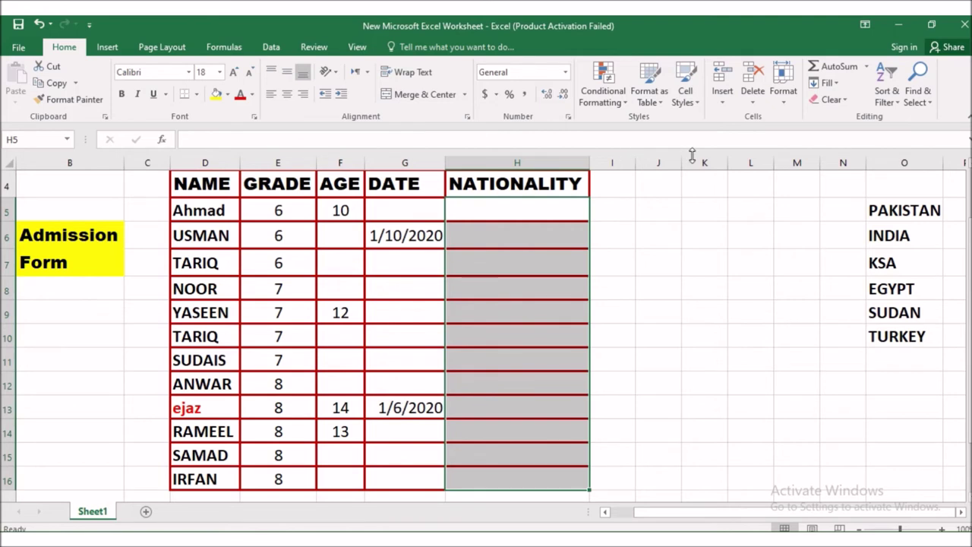
{"action": "left_click", "coordinate": [271, 47]}
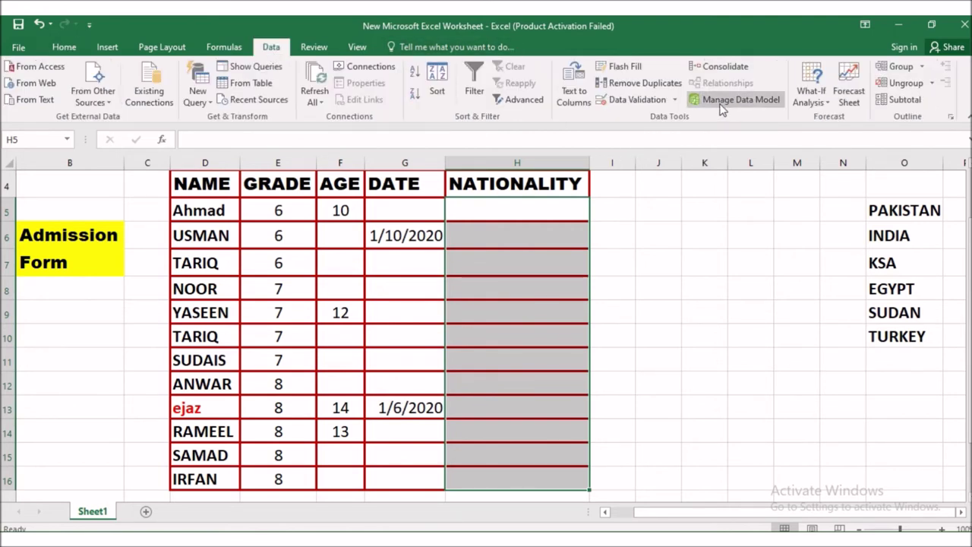
{"action": "left_click", "coordinate": [627, 102]}
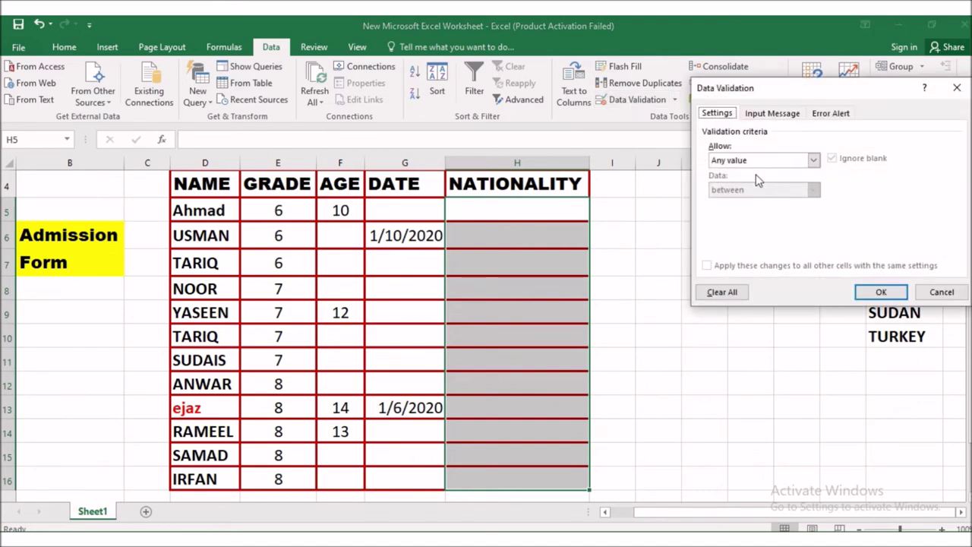
{"action": "left_click", "coordinate": [813, 161]}
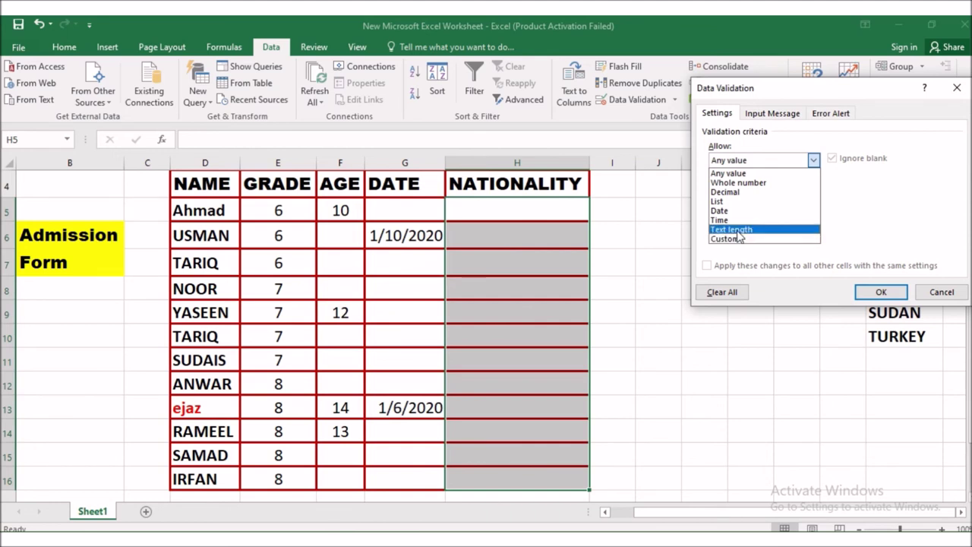
{"action": "left_click", "coordinate": [732, 202]}
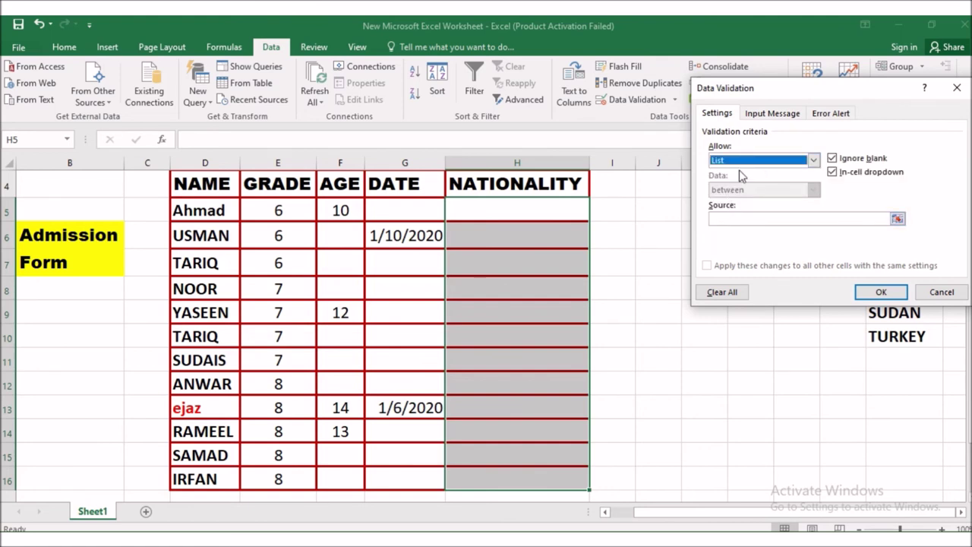
{"action": "left_click", "coordinate": [898, 219]}
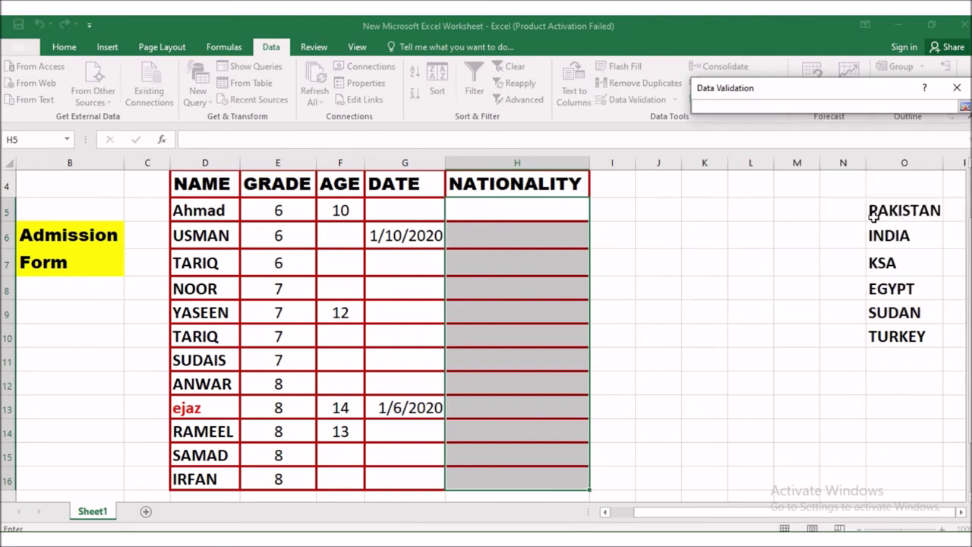
{"action": "left_click_drag", "start_coordinate": [879, 210], "coordinate": [892, 289]}
{"action": "left_click_drag", "start_coordinate": [898, 322], "coordinate": [899, 335]}
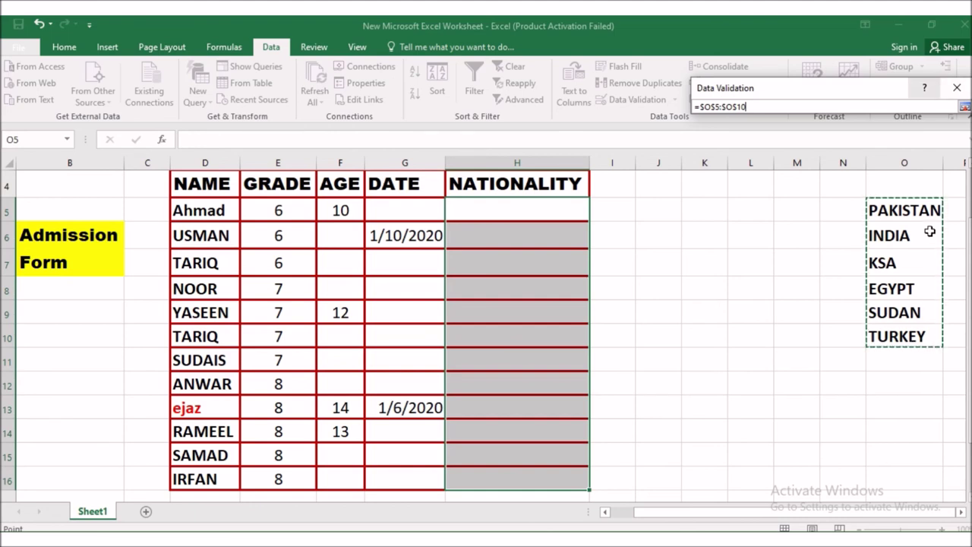
{"action": "left_click", "coordinate": [963, 107]}
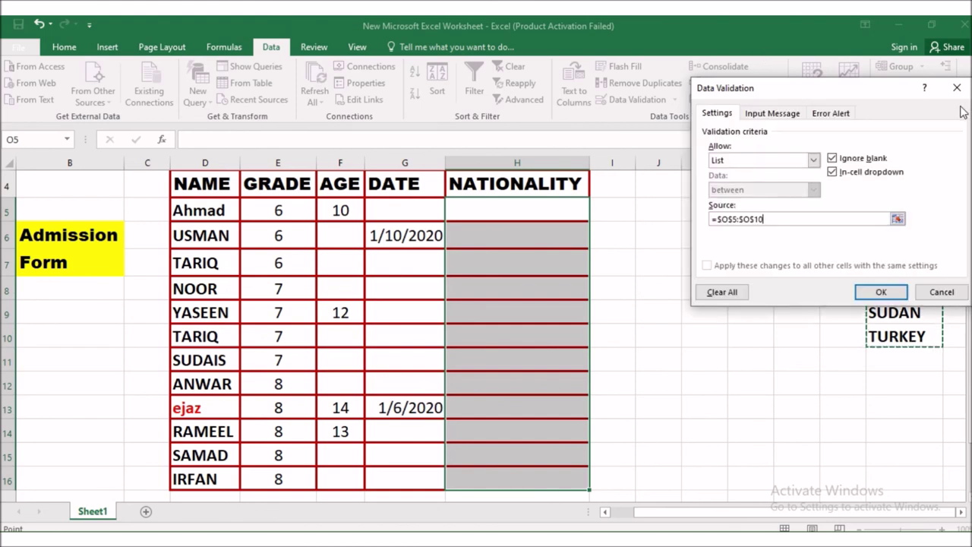
{"action": "left_click", "coordinate": [873, 291]}
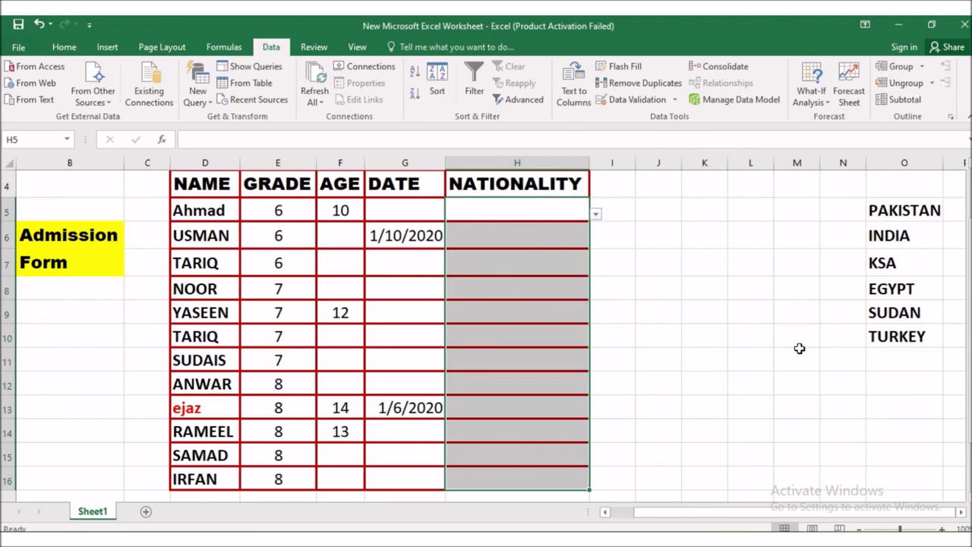
Step: Choose INDIA from the dropdown list as the nationality in H6
{"action": "left_click", "coordinate": [521, 239]}
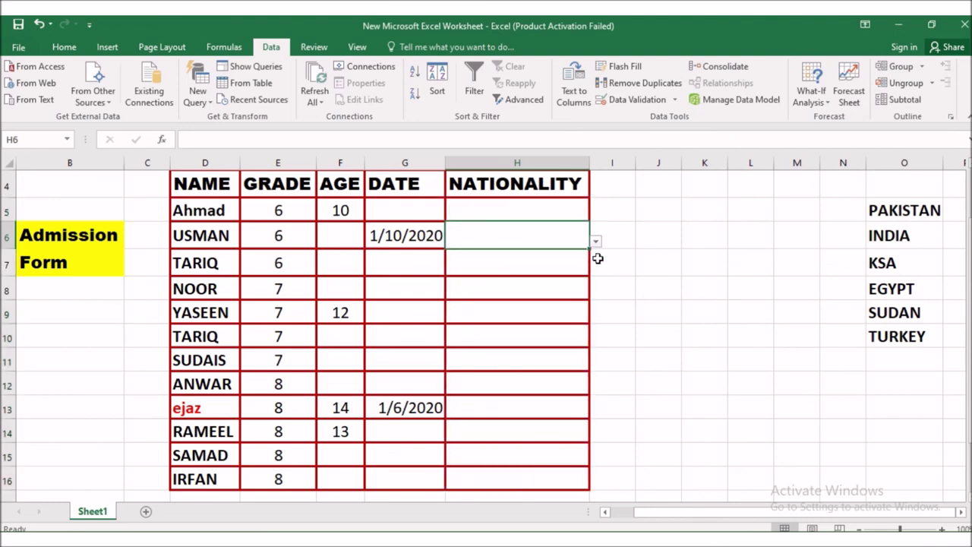
{"action": "left_click", "coordinate": [596, 243]}
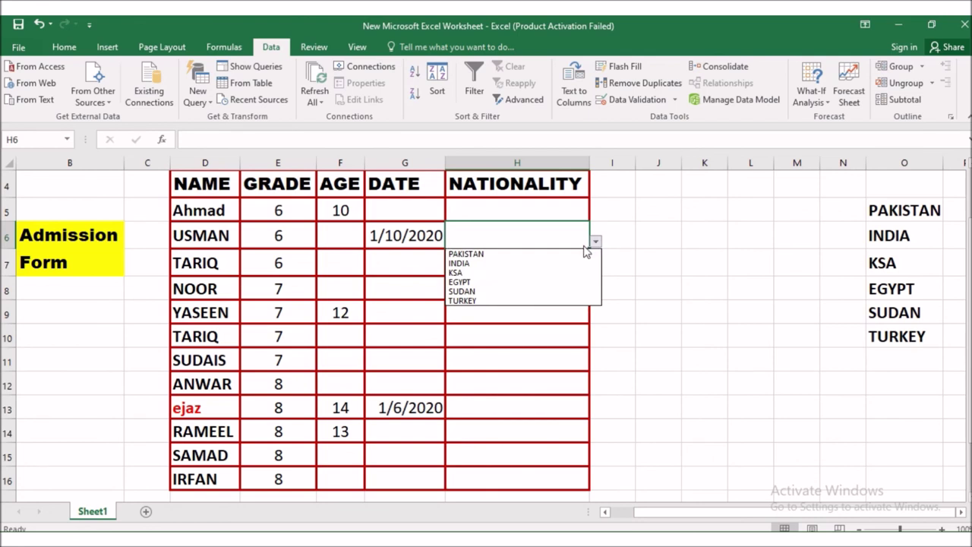
{"action": "left_click", "coordinate": [480, 263]}
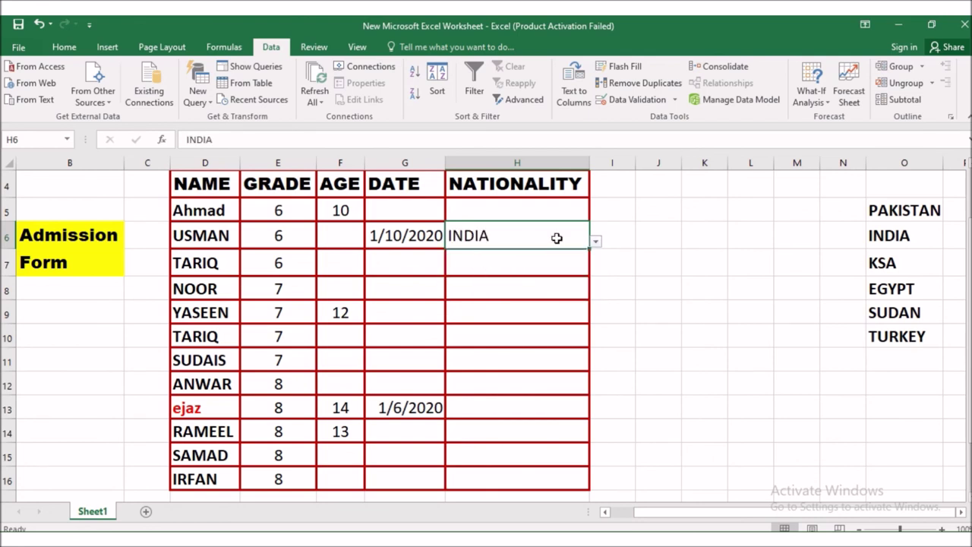
Step: Choose SUDAN from the dropdown list as the nationality in H10
{"action": "left_click", "coordinate": [523, 337]}
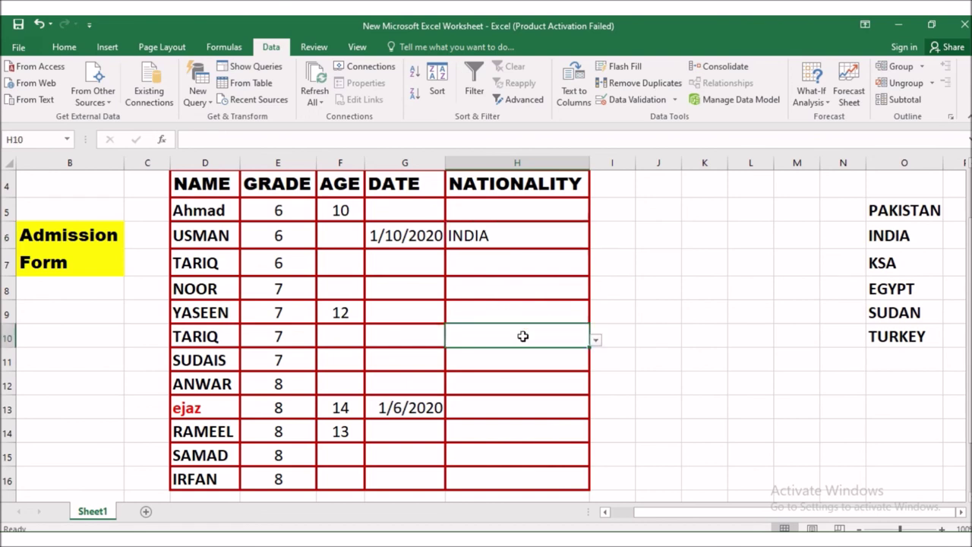
{"action": "left_click", "coordinate": [599, 339]}
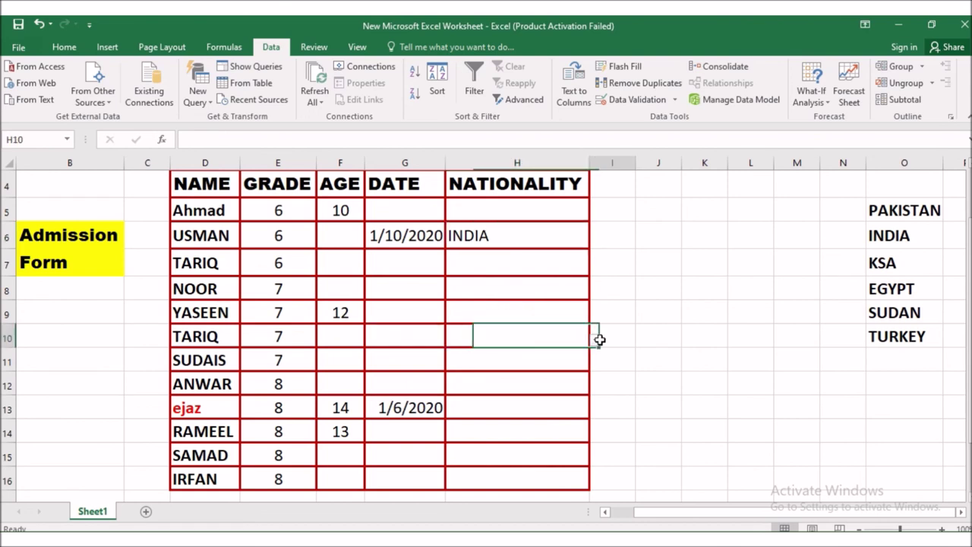
{"action": "left_click", "coordinate": [586, 339]}
{"action": "left_click", "coordinate": [595, 340]}
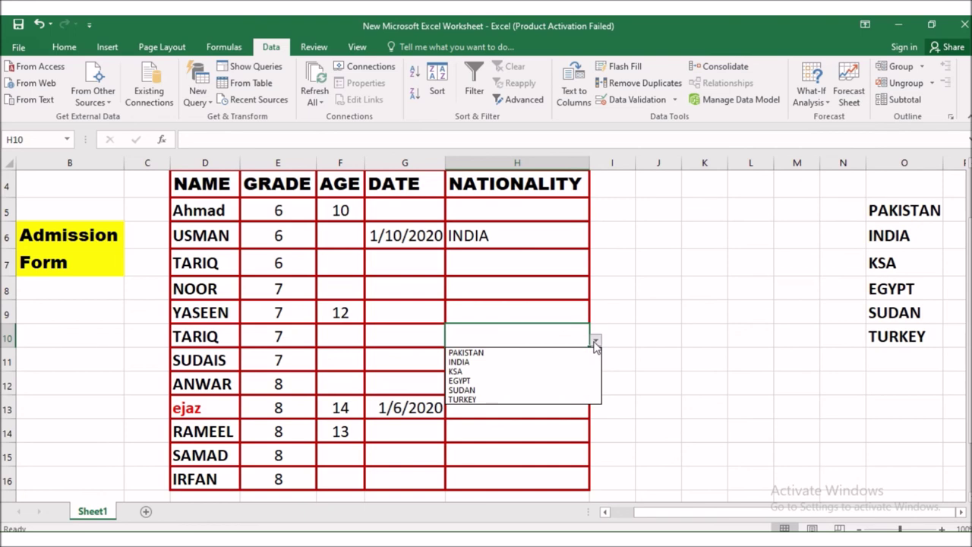
{"action": "left_click", "coordinate": [482, 391]}
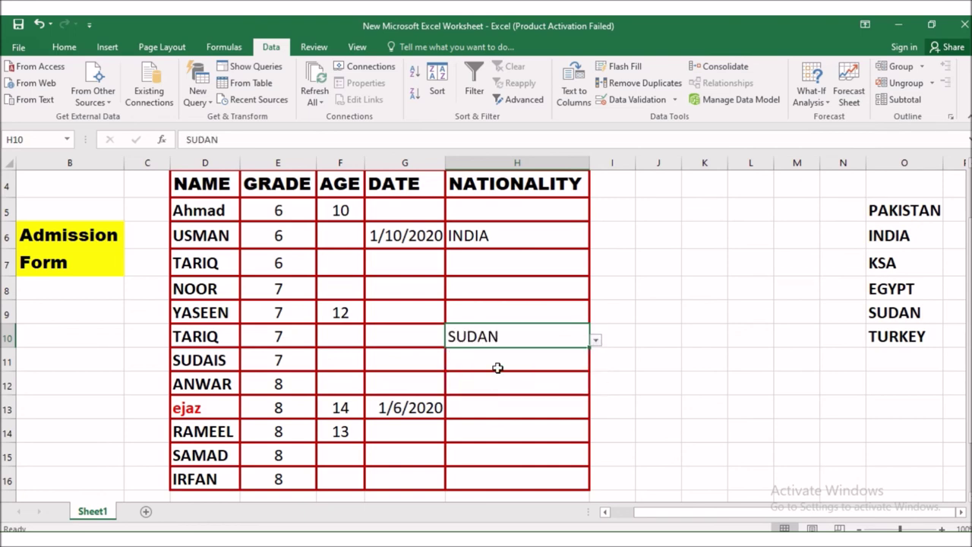
{"action": "left_click", "coordinate": [498, 387]}
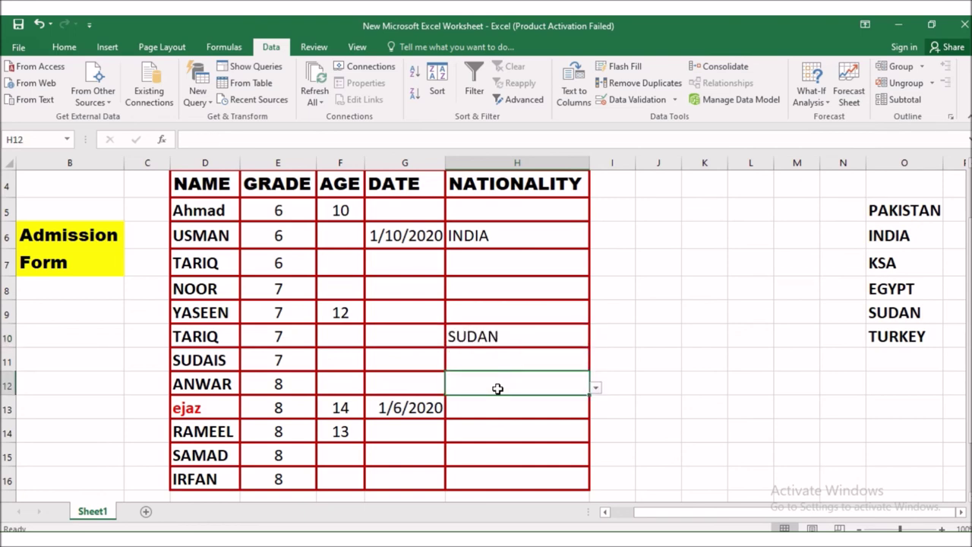